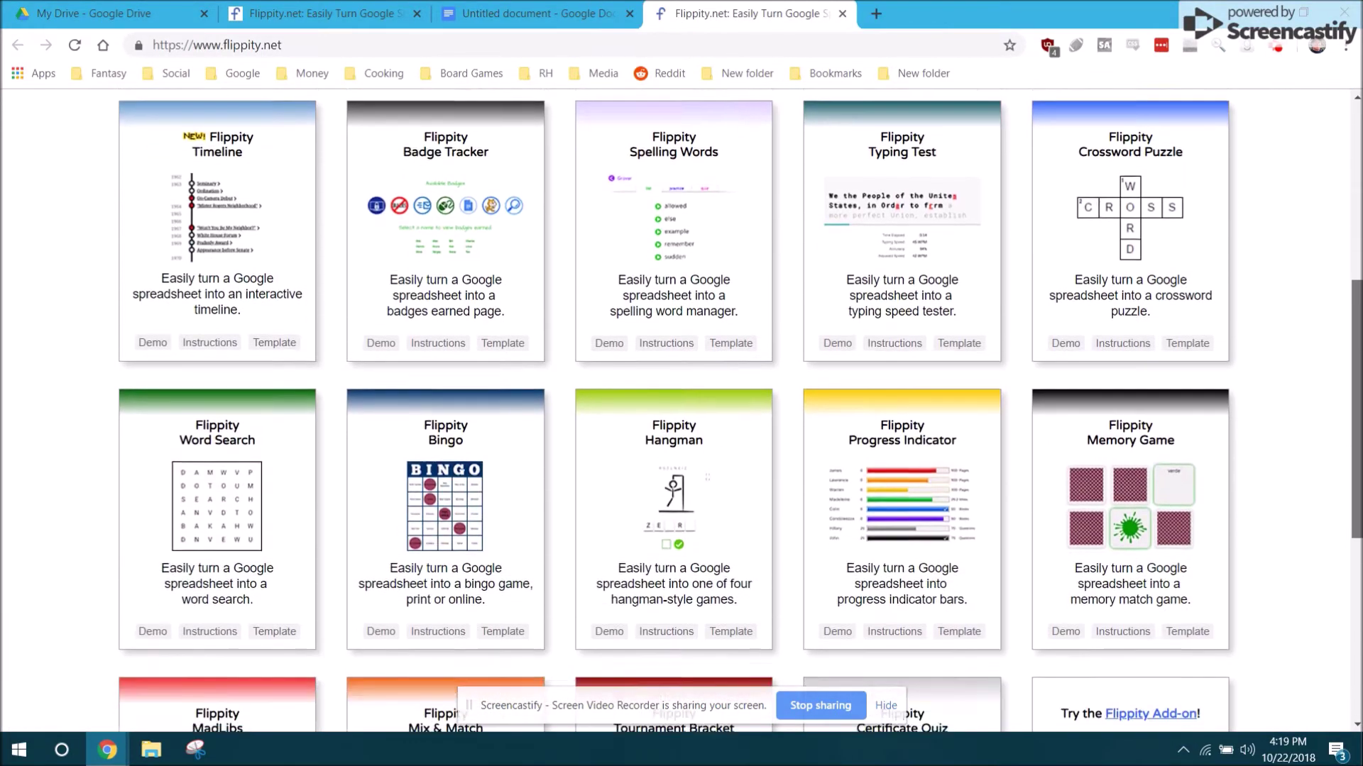
{"action": "scroll", "coordinate": [681, 409], "scroll_direction": "down", "scroll_amount": 5}
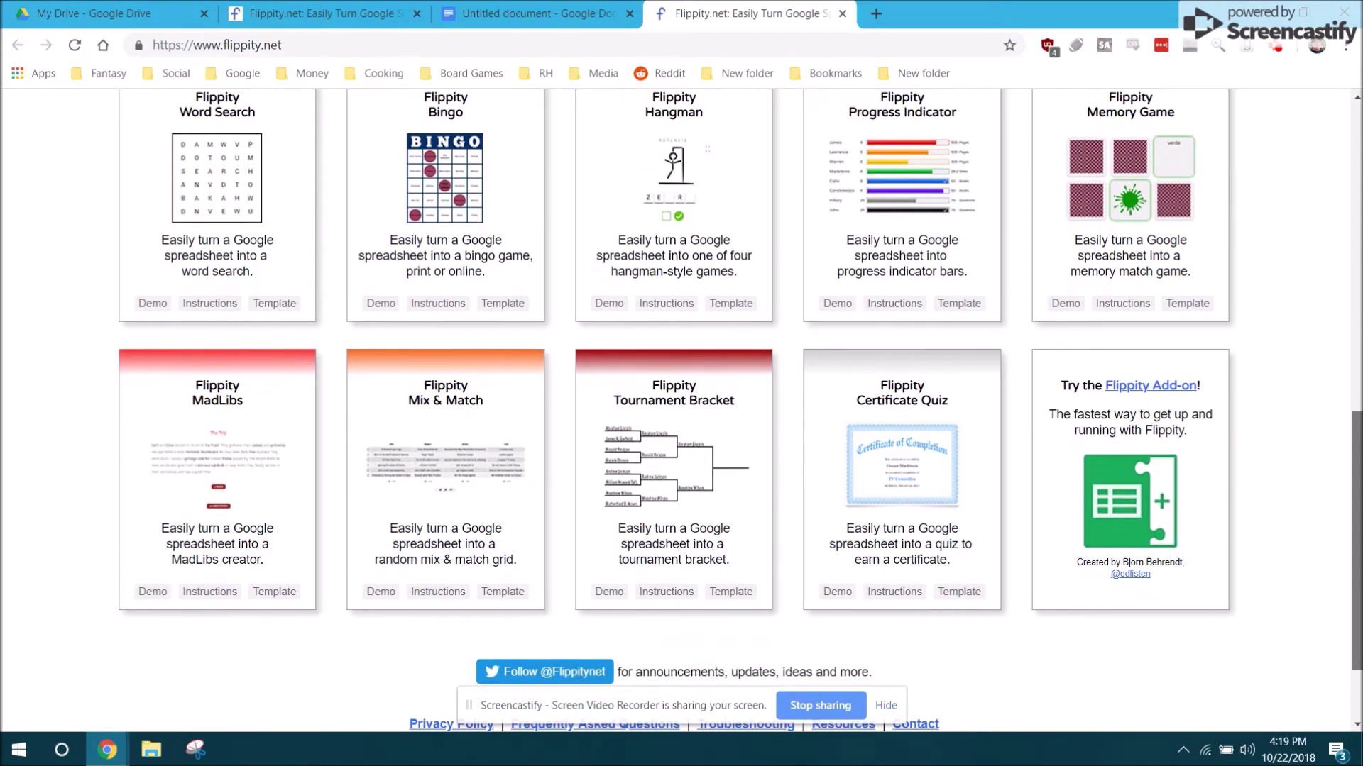
- Scroll down the flippity.net tool catalogue and back up to the Random Name Picker card
{"action": "scroll", "coordinate": [303, 282], "scroll_direction": "up", "scroll_amount": 10}
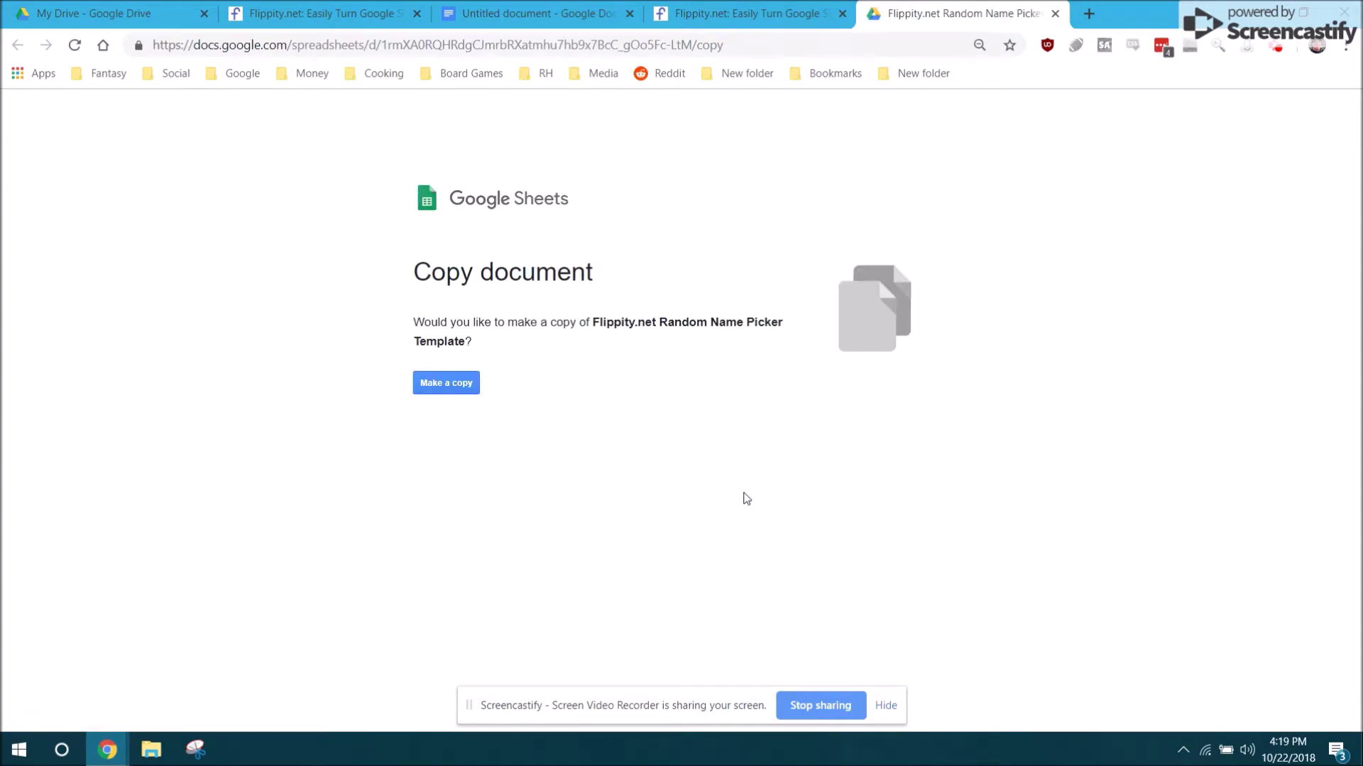
- Make your own copy of the Random Name Picker template and delete the demo names in A2:A16
{"action": "left_click", "coordinate": [429, 383]}
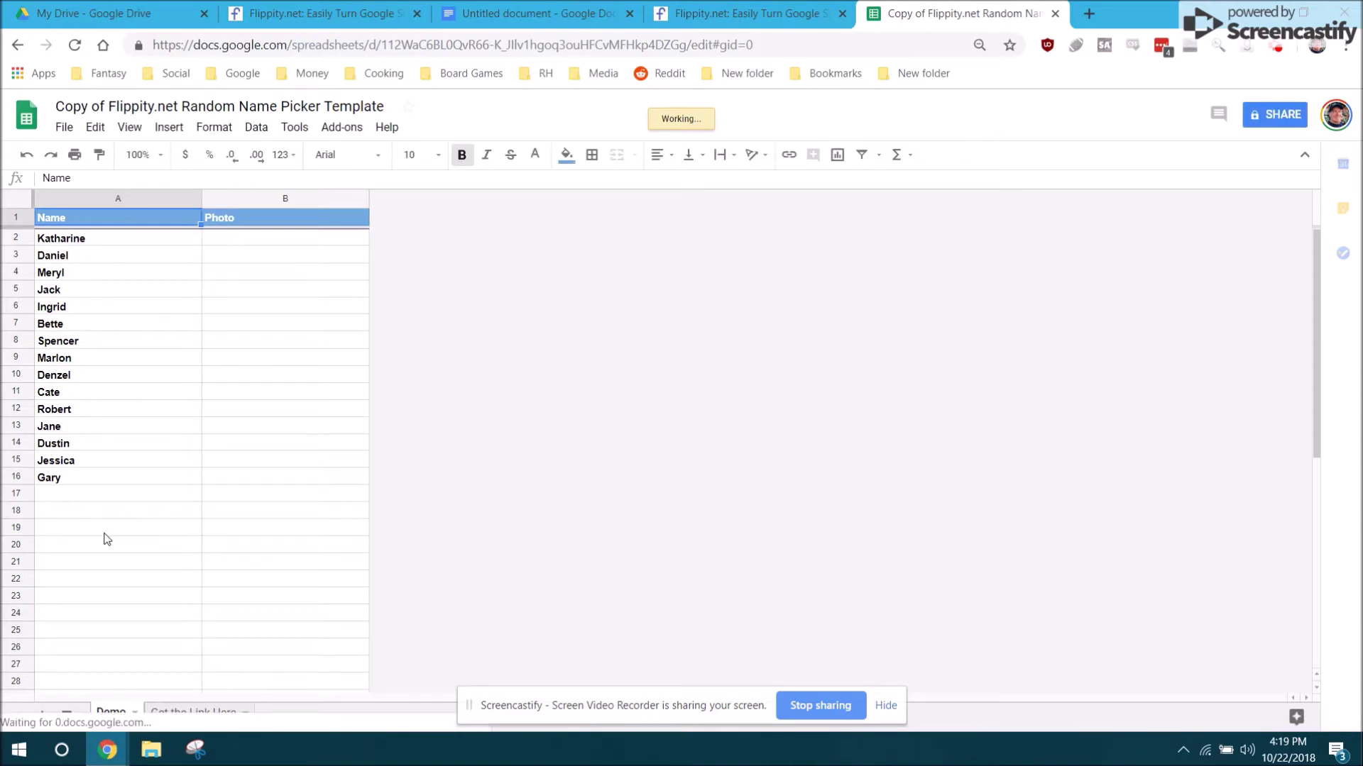
{"action": "left_click", "coordinate": [61, 242]}
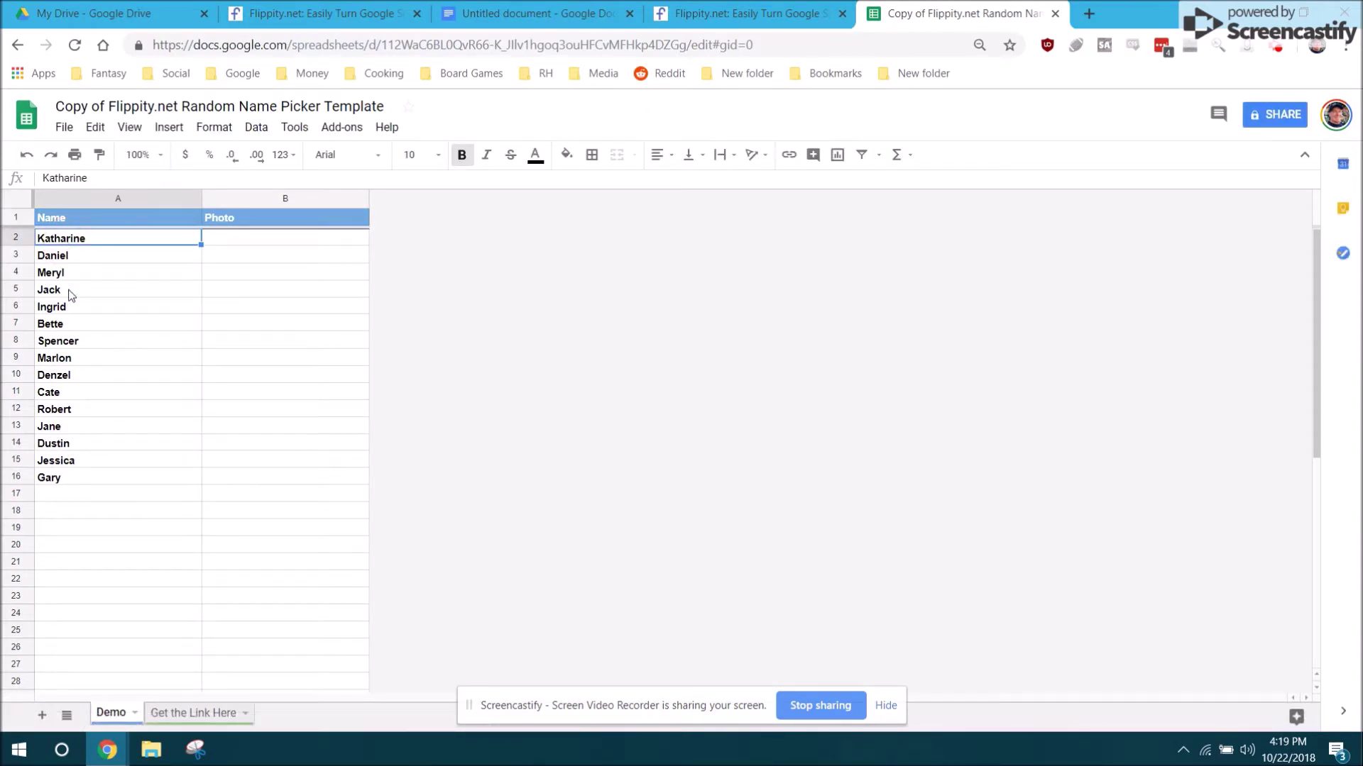
{"action": "left_click", "coordinate": [71, 483], "text": "shift"}
{"action": "key", "text": "Delete"}
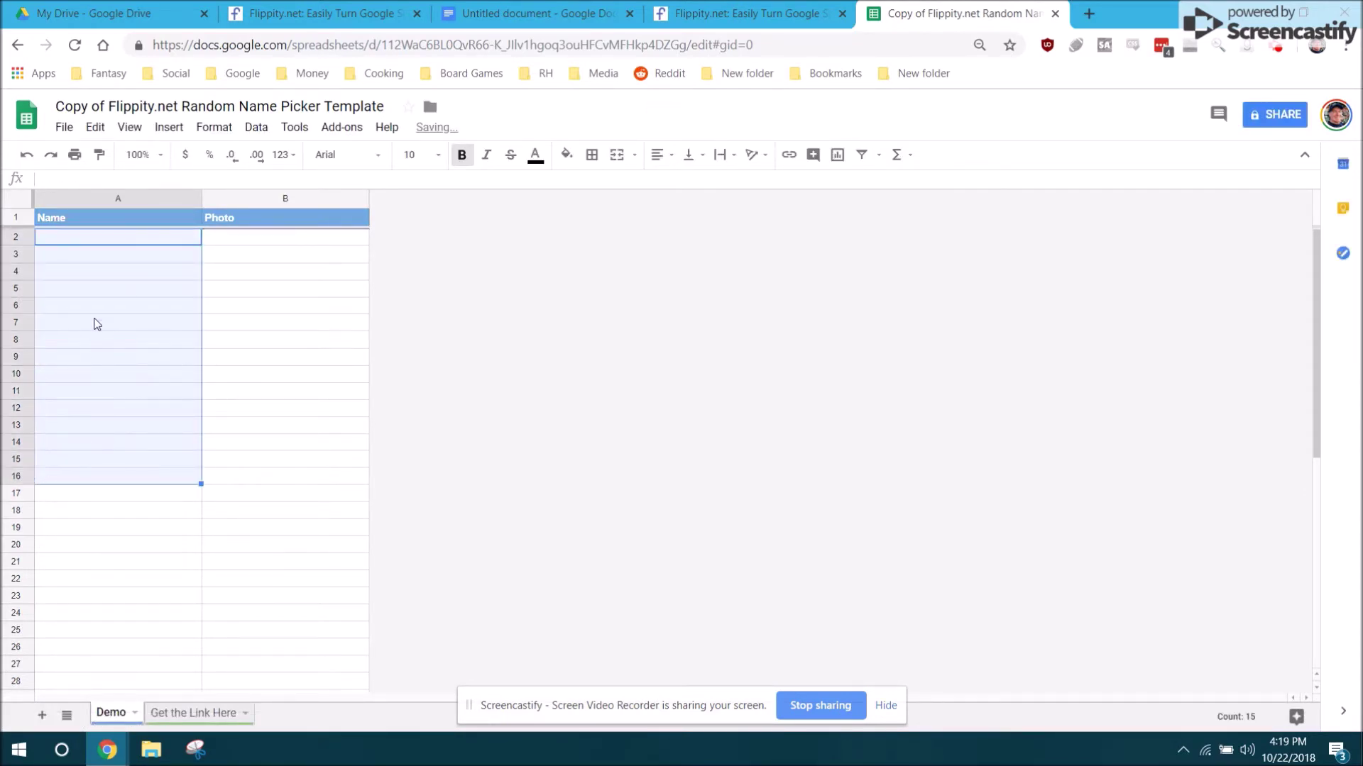
- Paste the 24 roster names into A2 as values only
{"action": "left_click", "coordinate": [107, 243]}
{"action": "right_click", "coordinate": [107, 243]}
{"action": "mouse_move", "coordinate": [165, 319]}
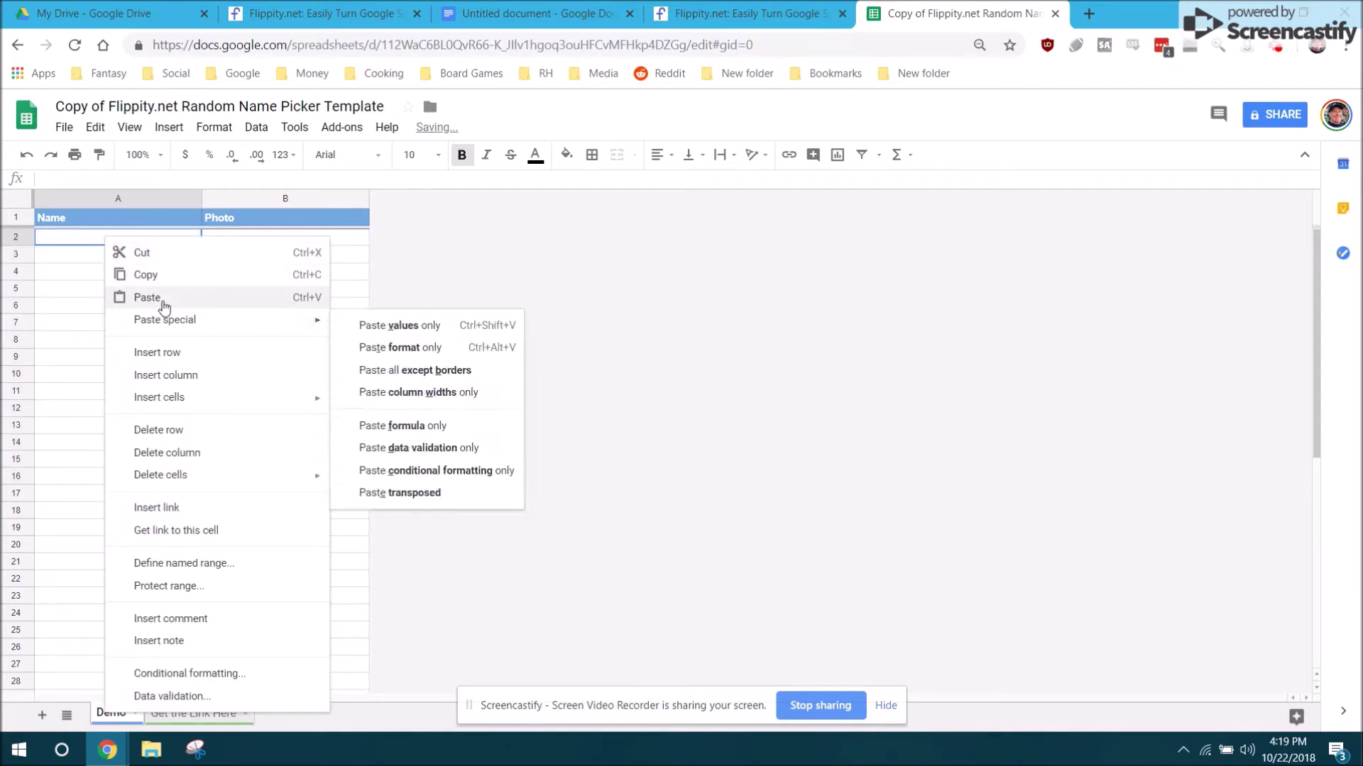
{"action": "left_click", "coordinate": [380, 331]}
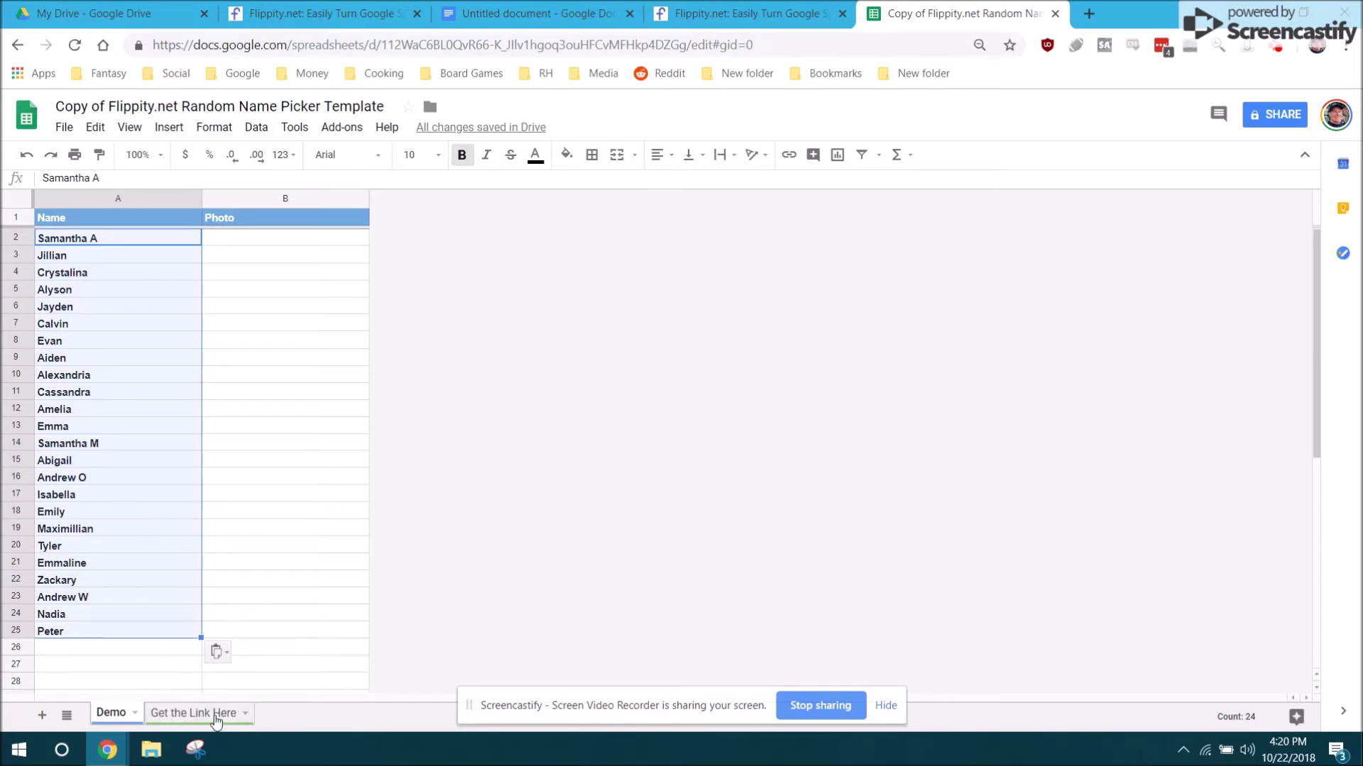
- Switch to the Get the Link Here sheet and dismiss the link preview
{"action": "left_click", "coordinate": [186, 714]}
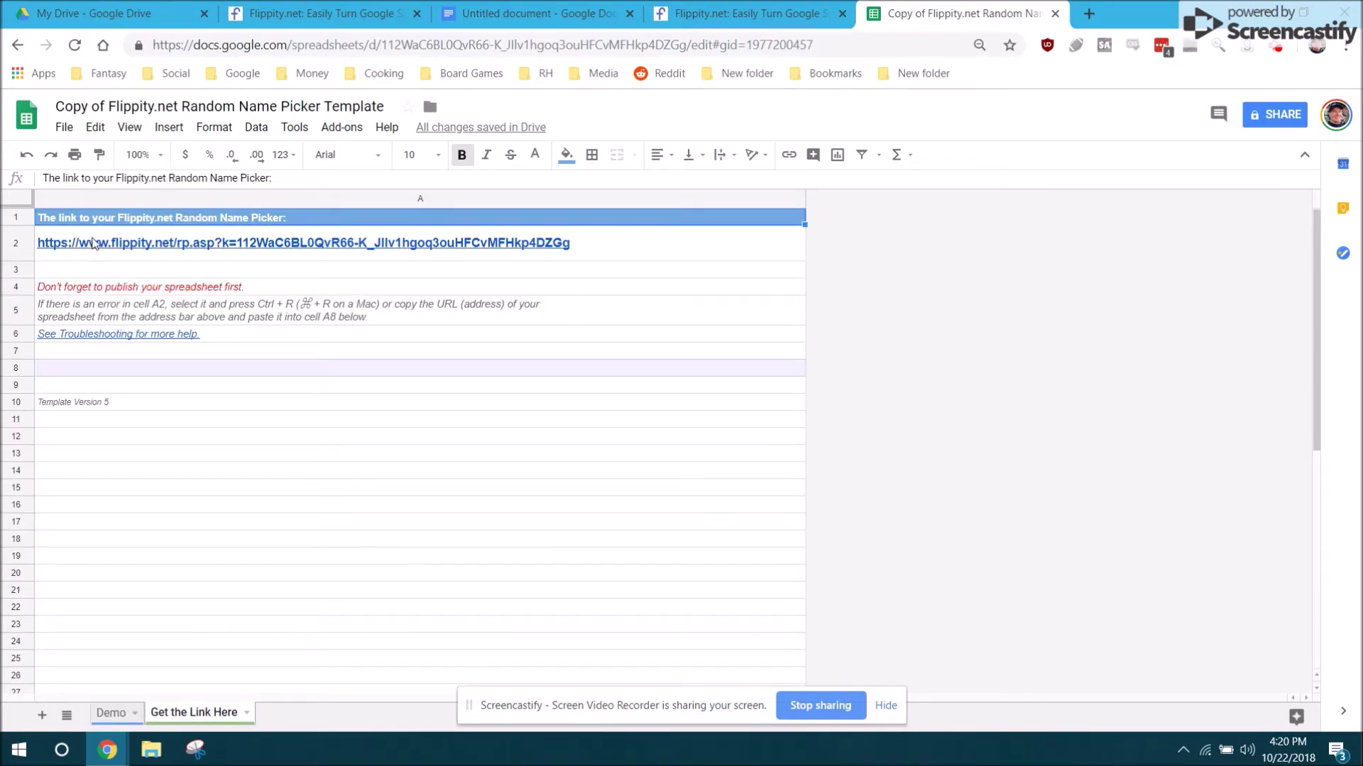
{"action": "mouse_move", "coordinate": [85, 246]}
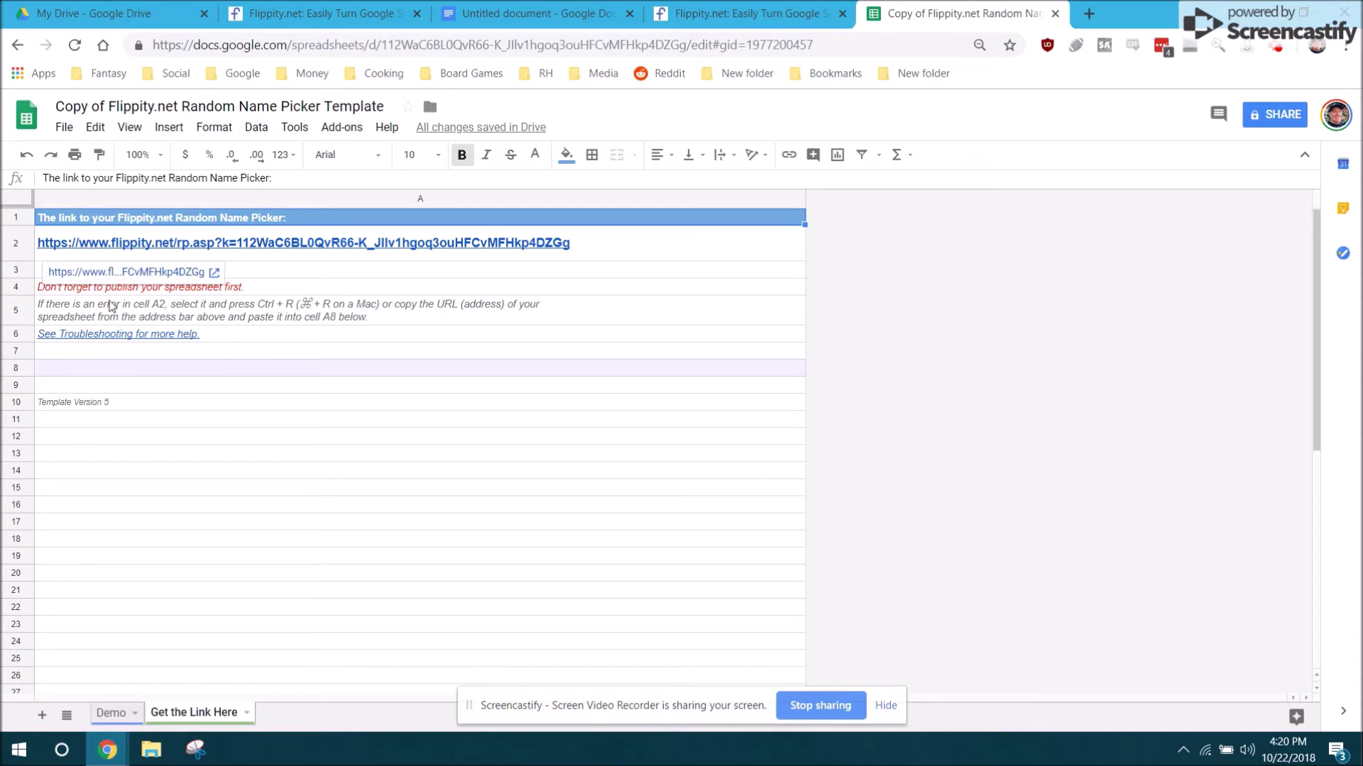
{"action": "left_click", "coordinate": [54, 291]}
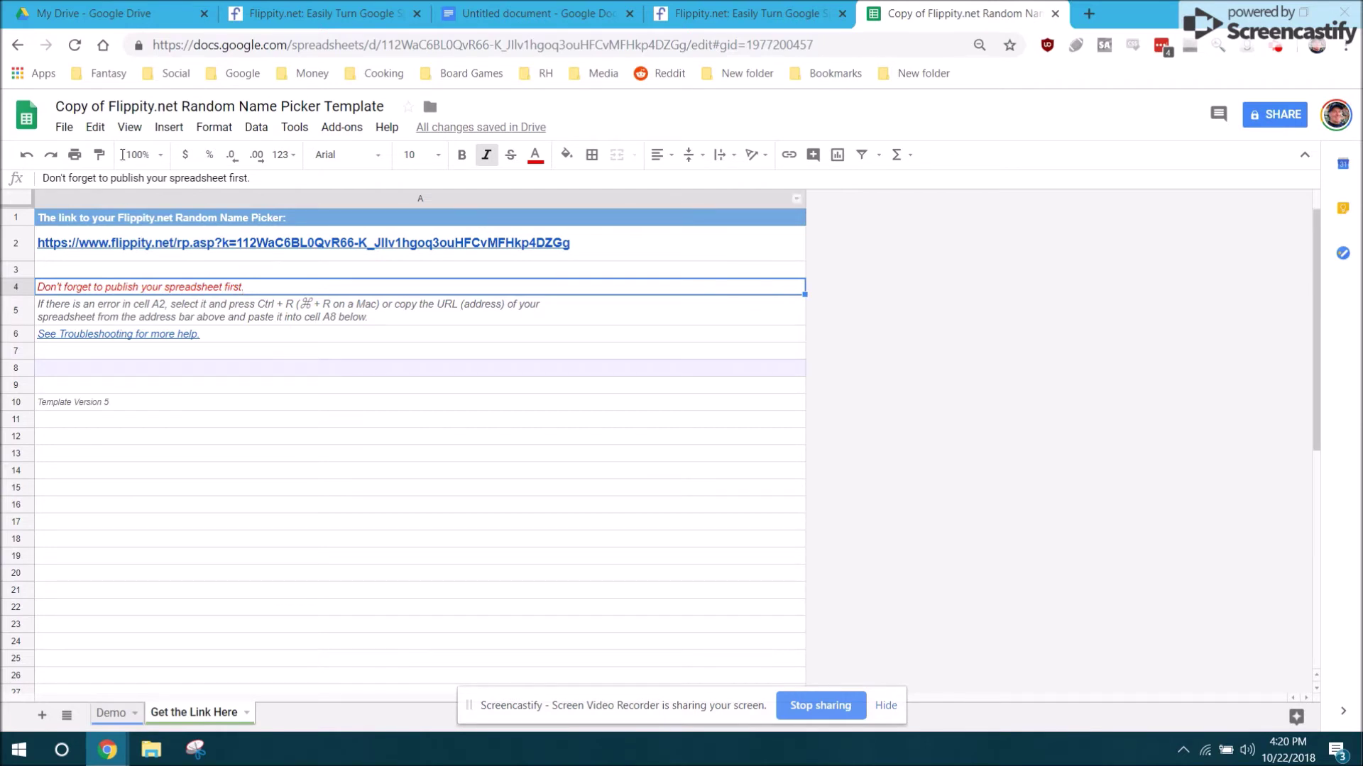
- Publish the entire spreadsheet to the web, copy its link, and select the Flippity link in A2
{"action": "left_click", "coordinate": [65, 130]}
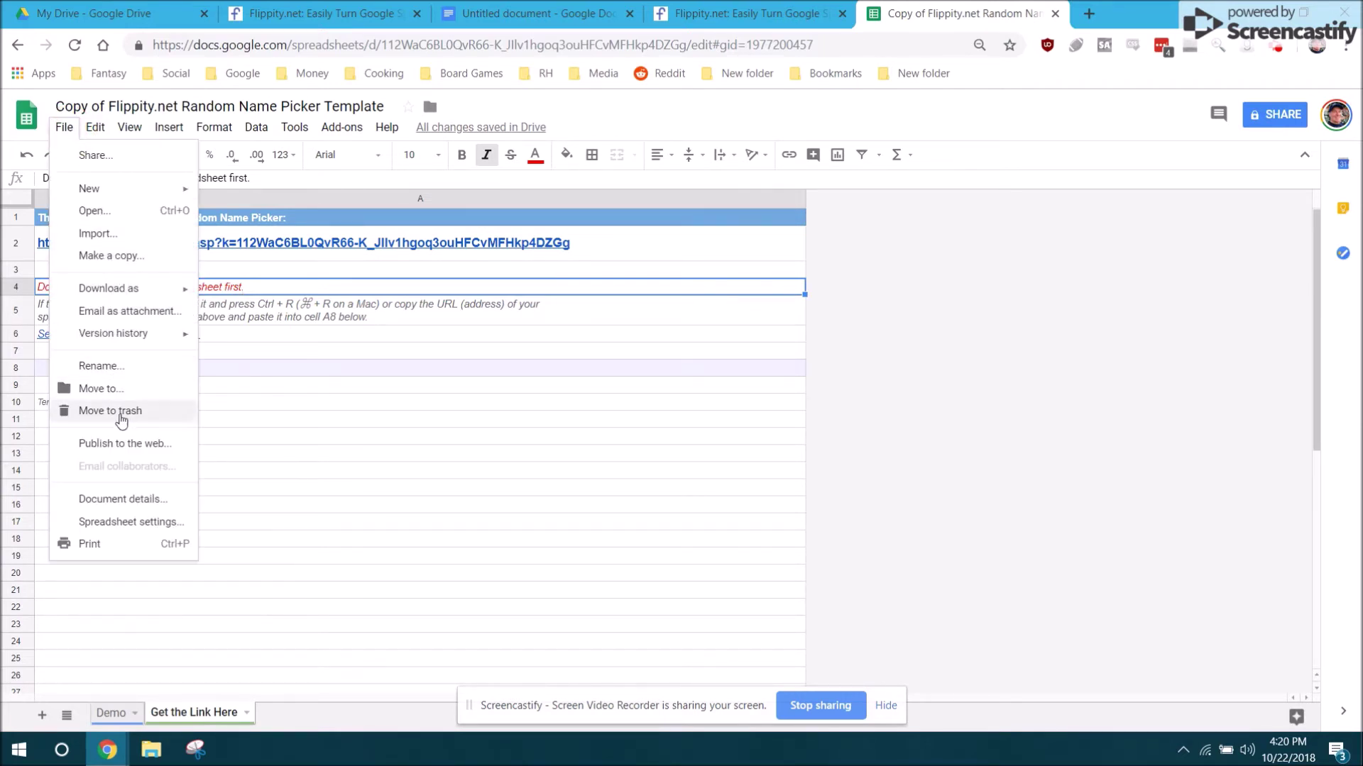
{"action": "left_click", "coordinate": [120, 446]}
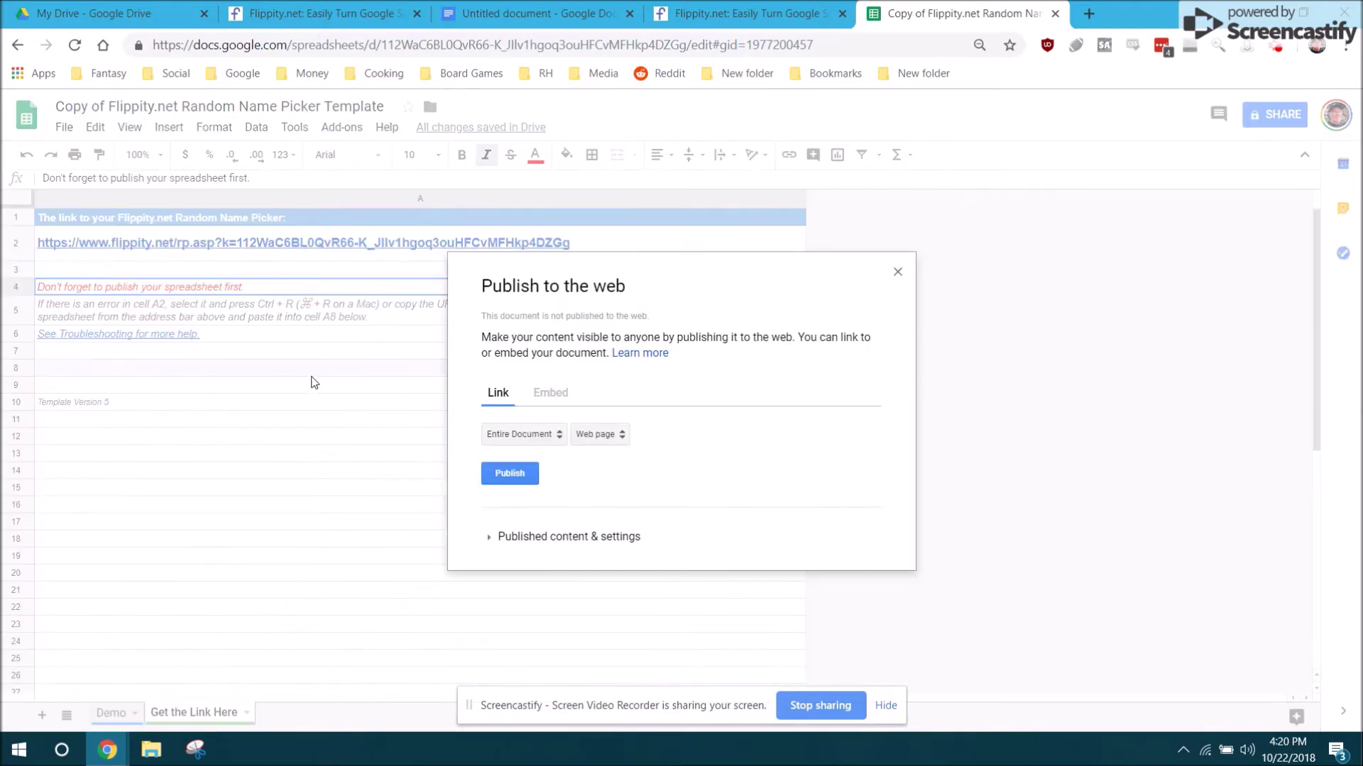
{"action": "left_click", "coordinate": [508, 476]}
{"action": "left_click", "coordinate": [748, 154]}
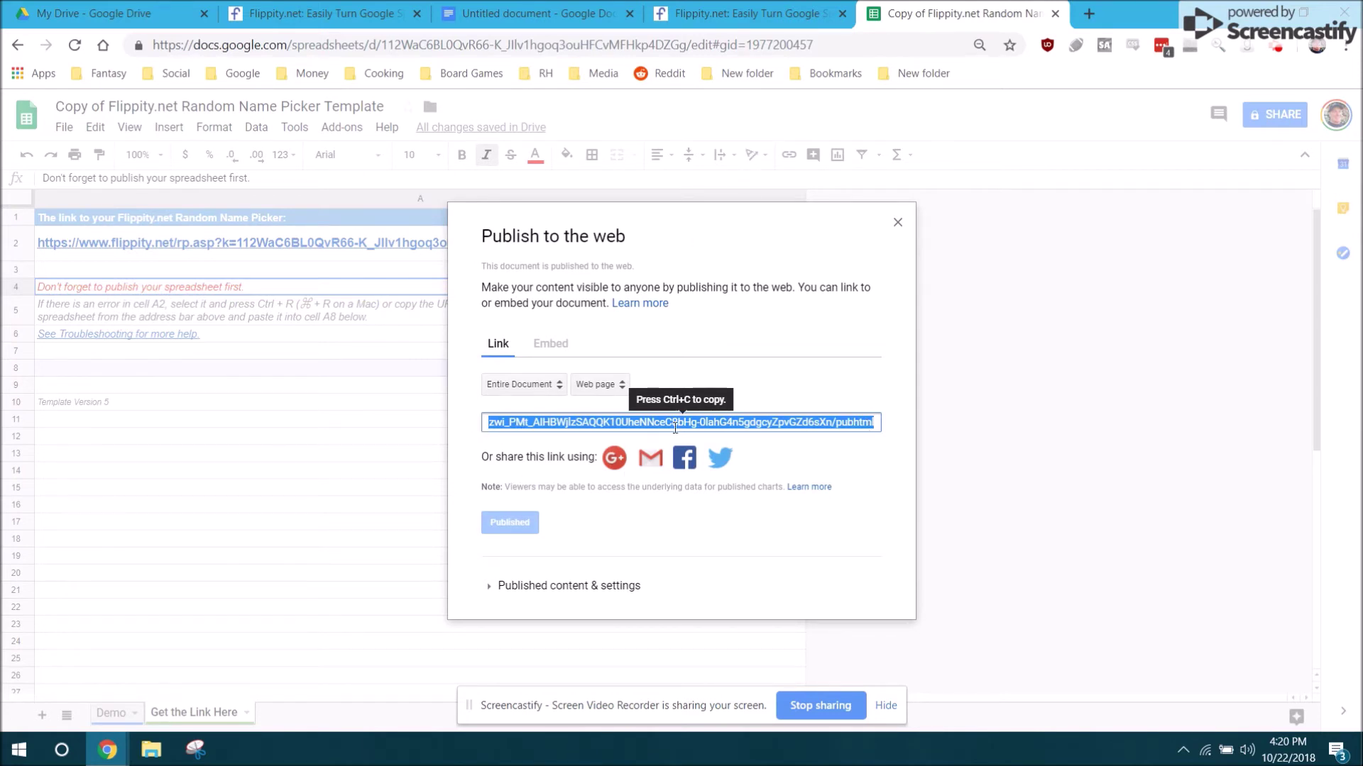
{"action": "key", "text": "ctrl+c"}
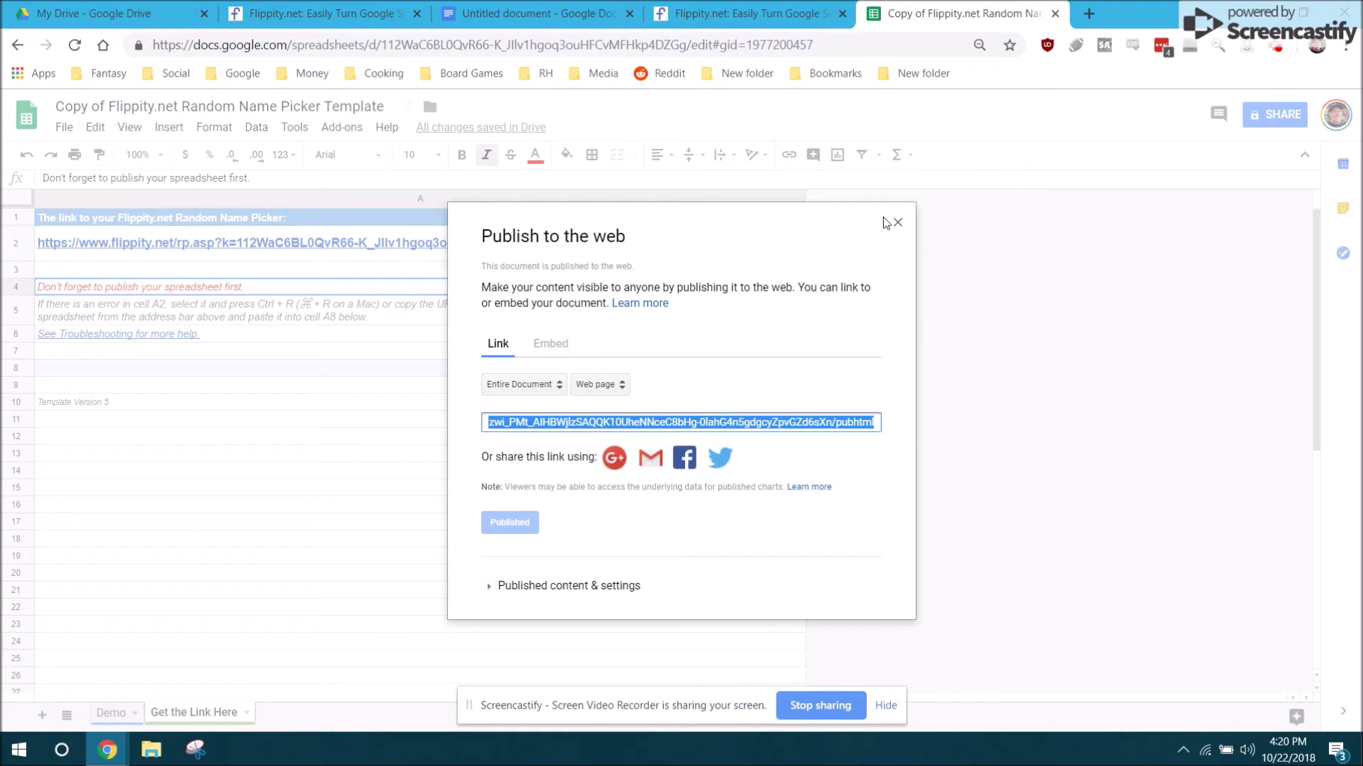
{"action": "left_click", "coordinate": [897, 224]}
{"action": "left_click", "coordinate": [121, 244]}
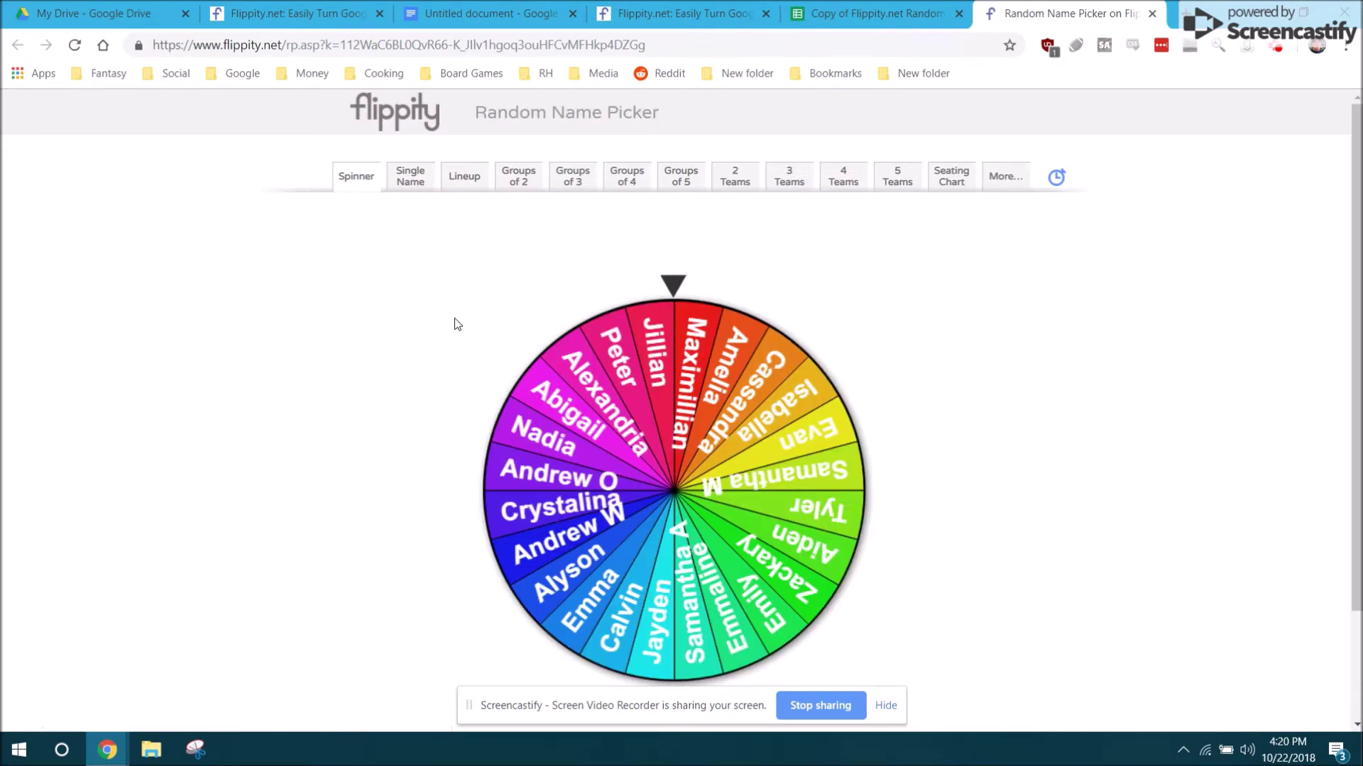
- Spin the wheel of student names, landing on Emma
{"action": "left_click", "coordinate": [685, 352]}
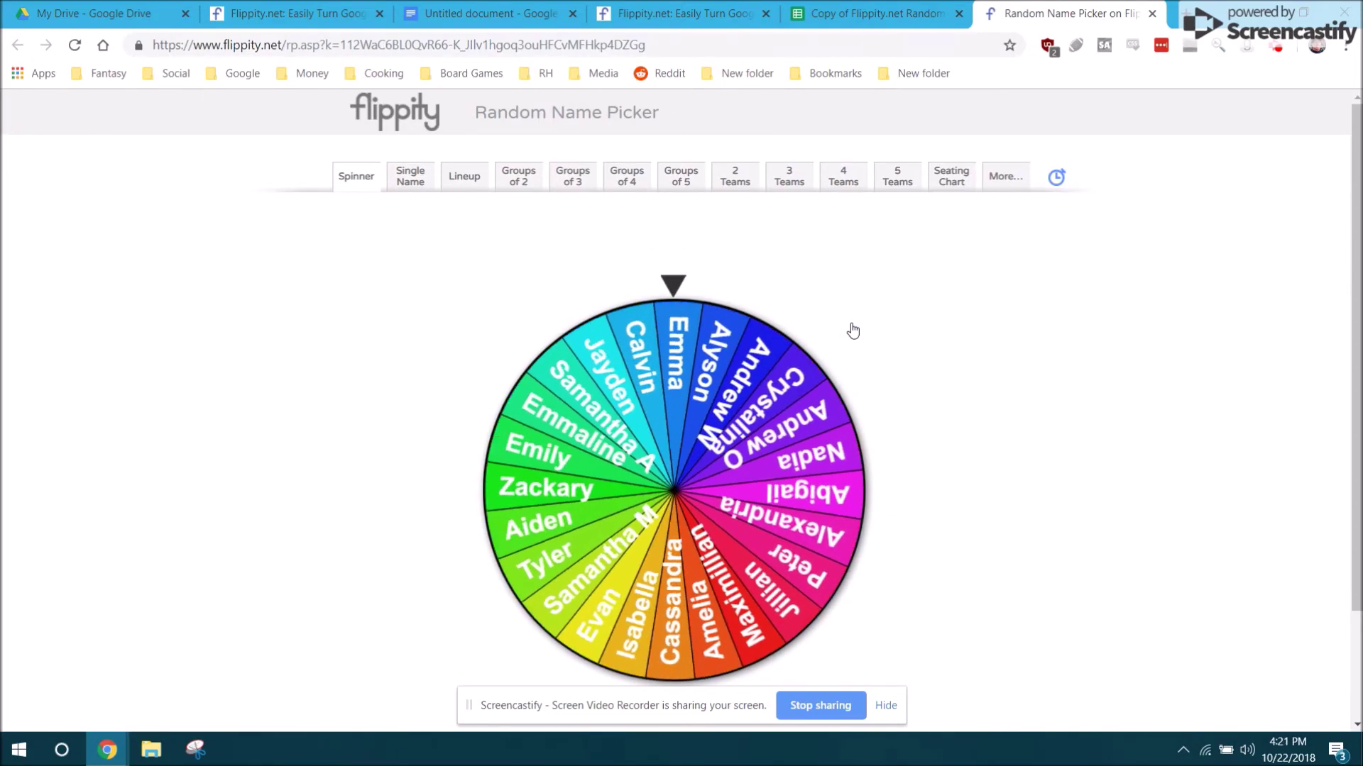
- Switch to single-name mode and advance through ten names to Emmaline
{"action": "left_click", "coordinate": [410, 183]}
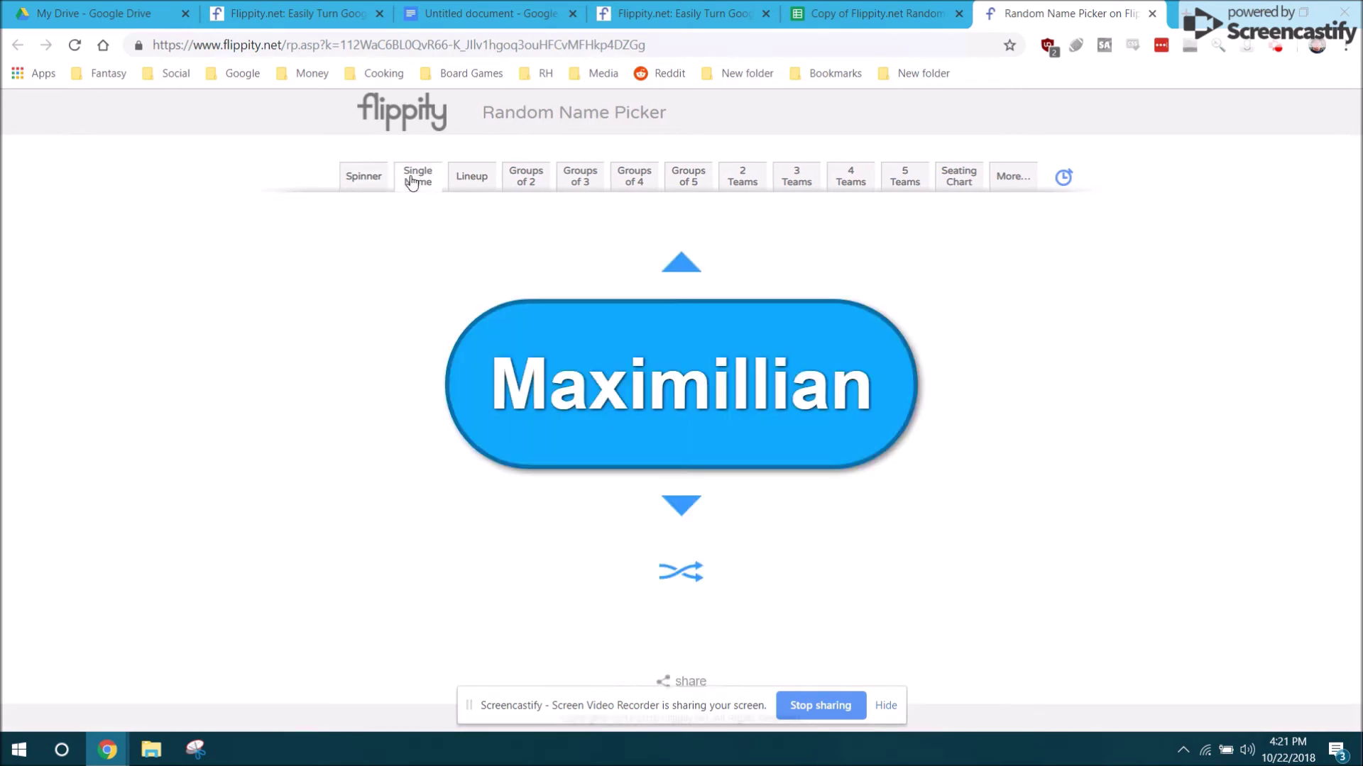
{"action": "left_click", "coordinate": [682, 506]}
{"action": "left_click", "coordinate": [681, 506]}
{"action": "left_click", "coordinate": [681, 506]}
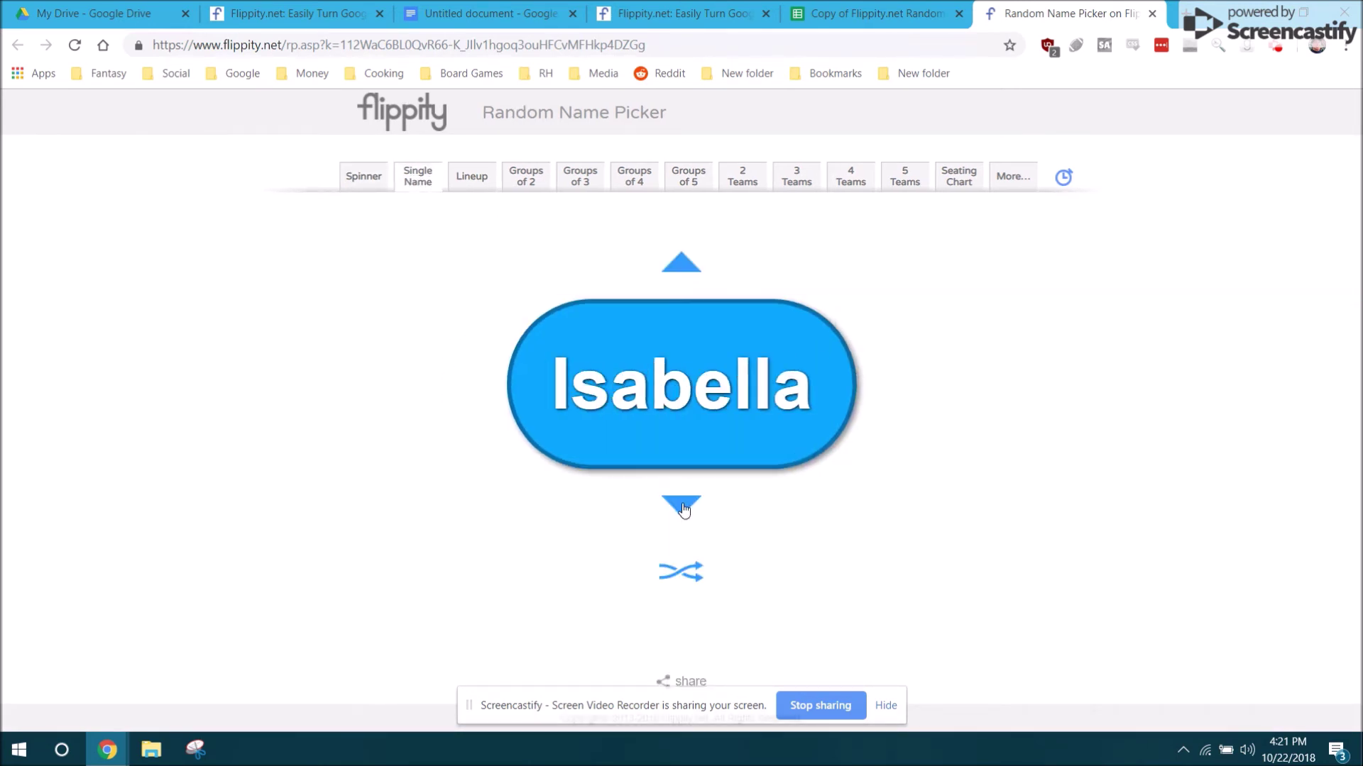
{"action": "left_click", "coordinate": [682, 506]}
{"action": "left_click", "coordinate": [682, 506]}
{"action": "left_click", "coordinate": [681, 506]}
{"action": "left_click", "coordinate": [682, 506]}
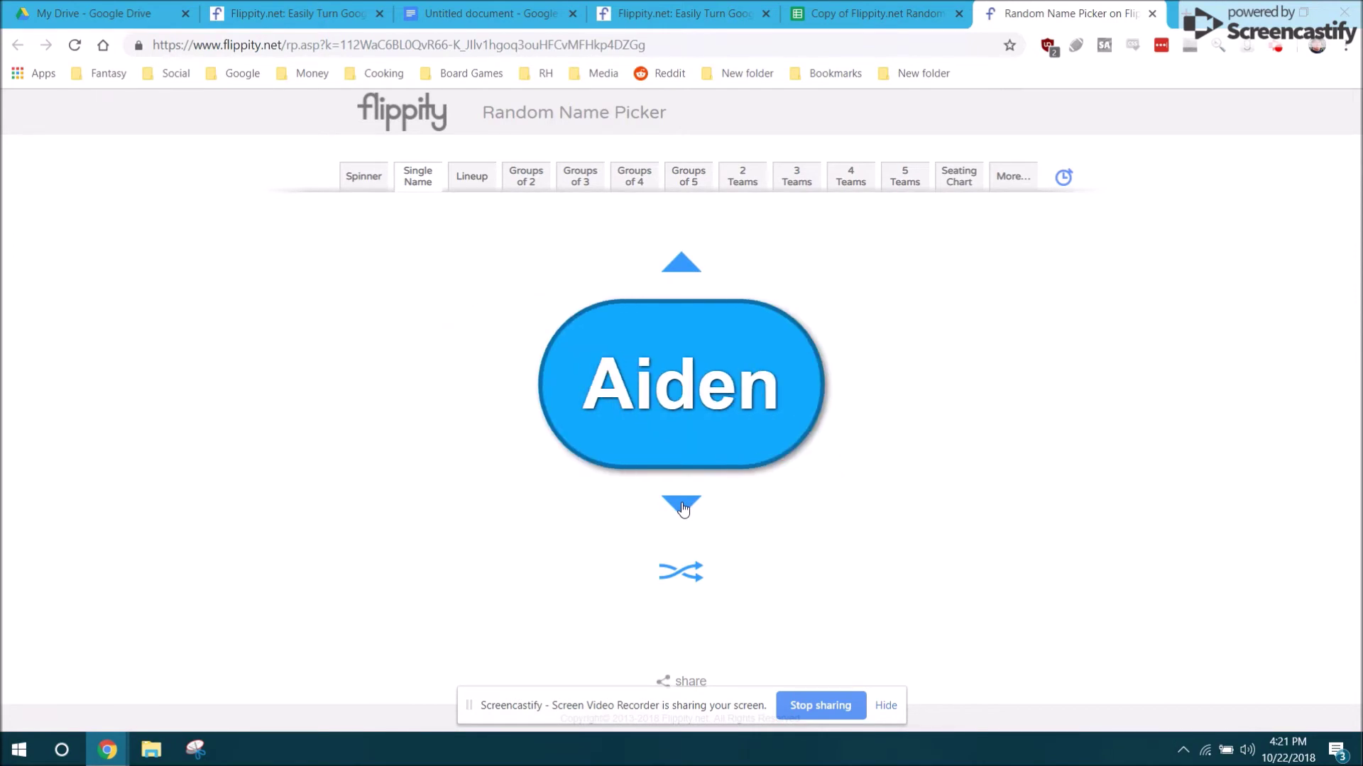
{"action": "left_click", "coordinate": [682, 506]}
{"action": "left_click", "coordinate": [681, 506]}
{"action": "left_click", "coordinate": [681, 506]}
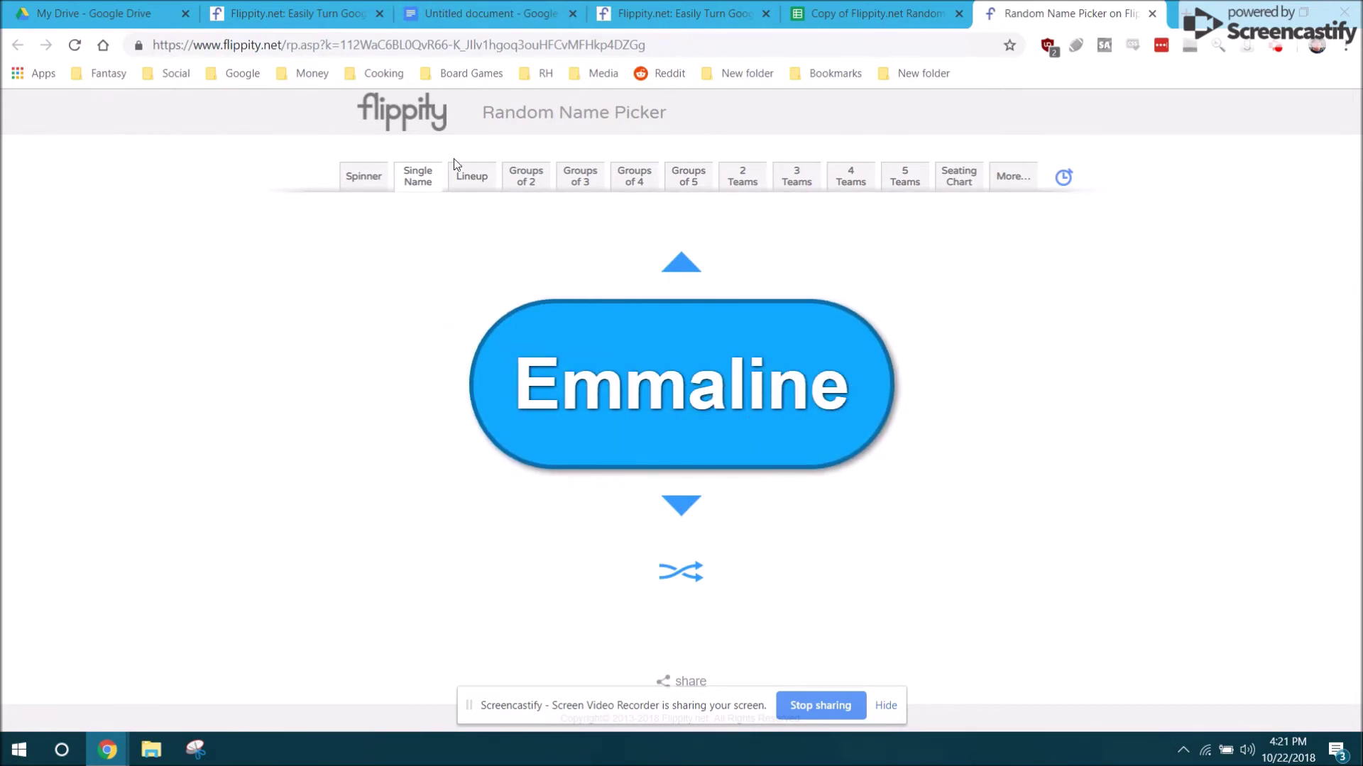
- Show the roster as a numbered random Lineup and scroll through it
{"action": "left_click", "coordinate": [472, 177]}
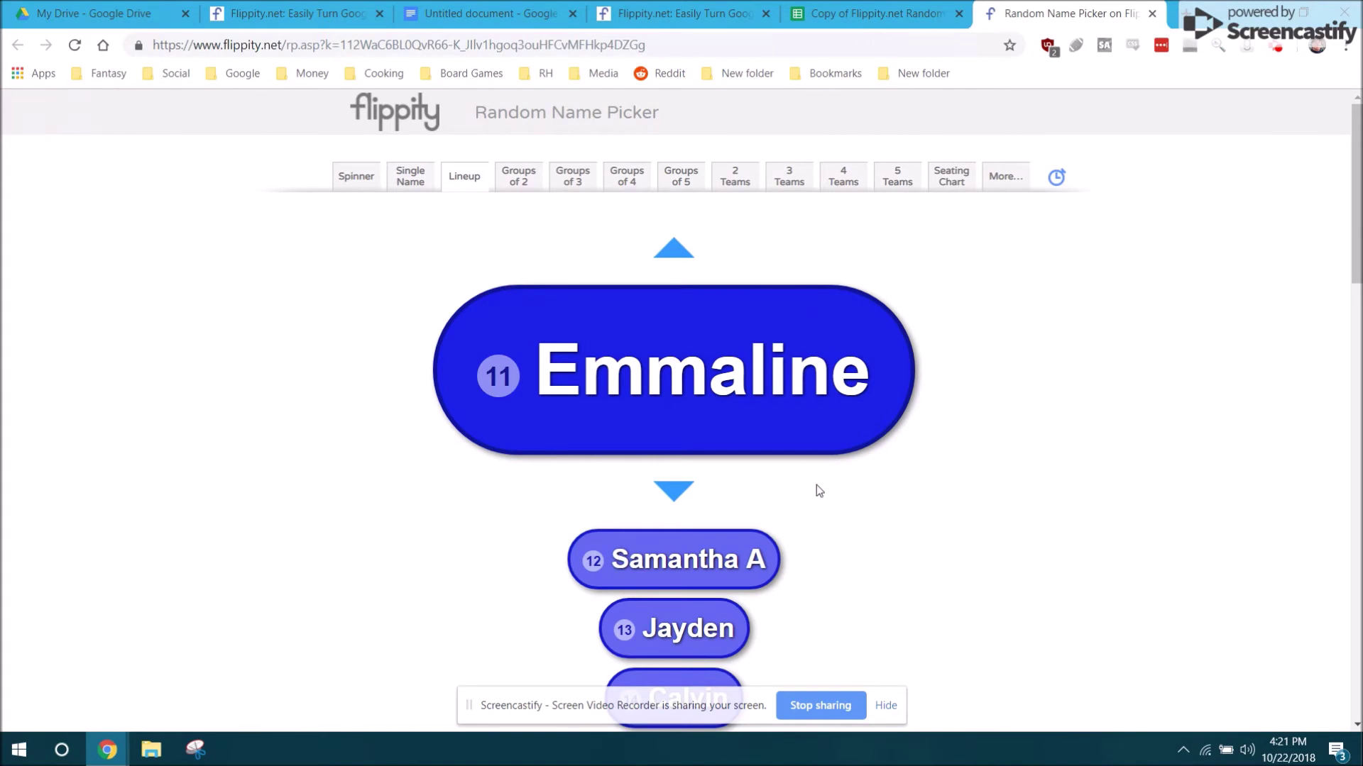
{"action": "scroll", "coordinate": [816, 484], "scroll_direction": "down", "scroll_amount": 9}
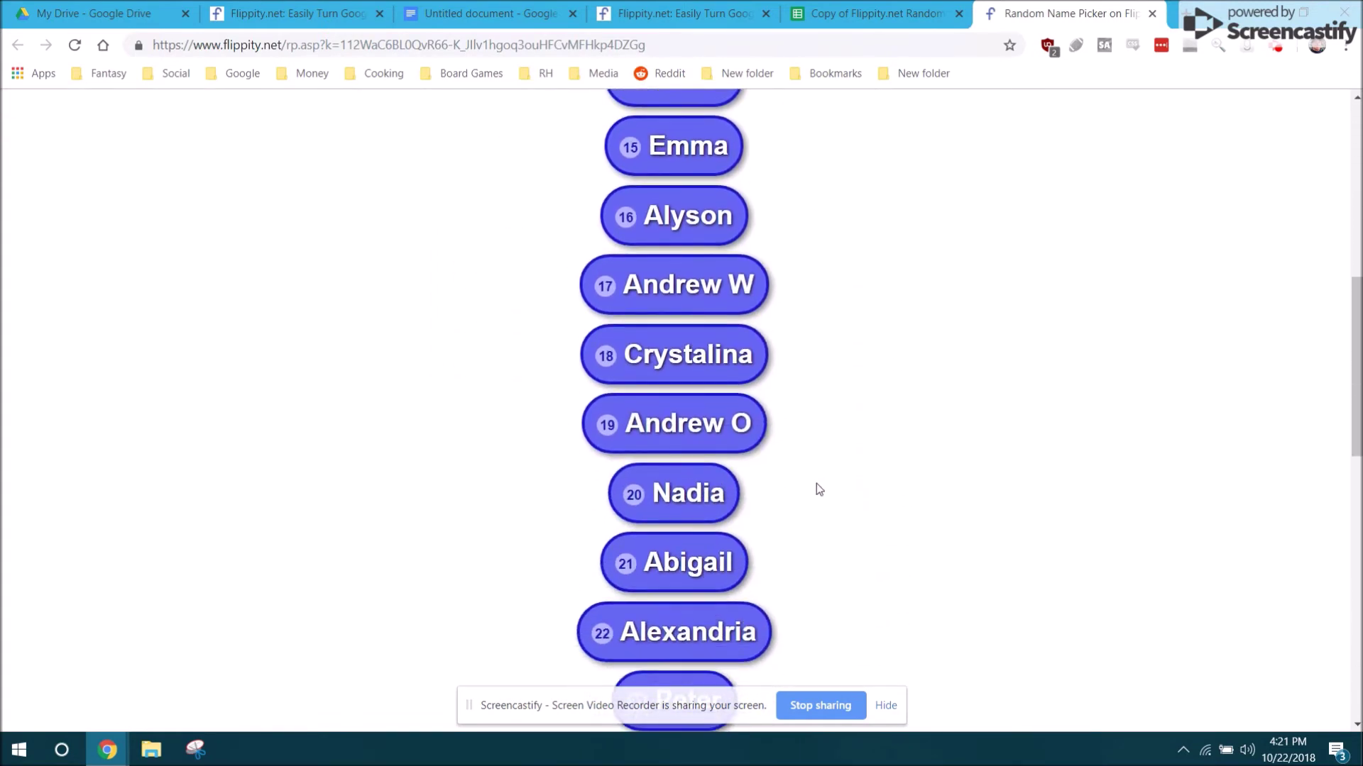
{"action": "scroll", "coordinate": [815, 480], "scroll_direction": "down", "scroll_amount": 6}
{"action": "scroll", "coordinate": [812, 474], "scroll_direction": "down", "scroll_amount": 4}
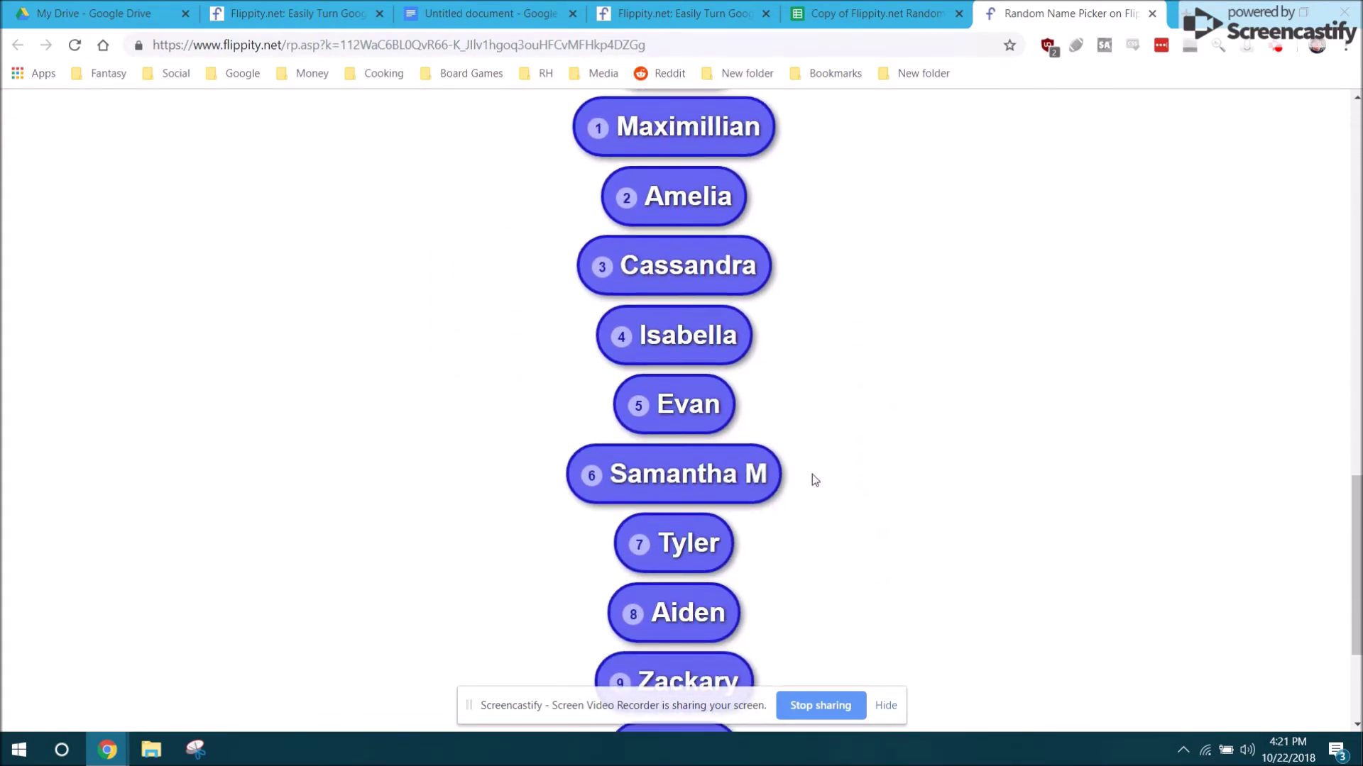
{"action": "scroll", "coordinate": [812, 474], "scroll_direction": "up", "scroll_amount": 15}
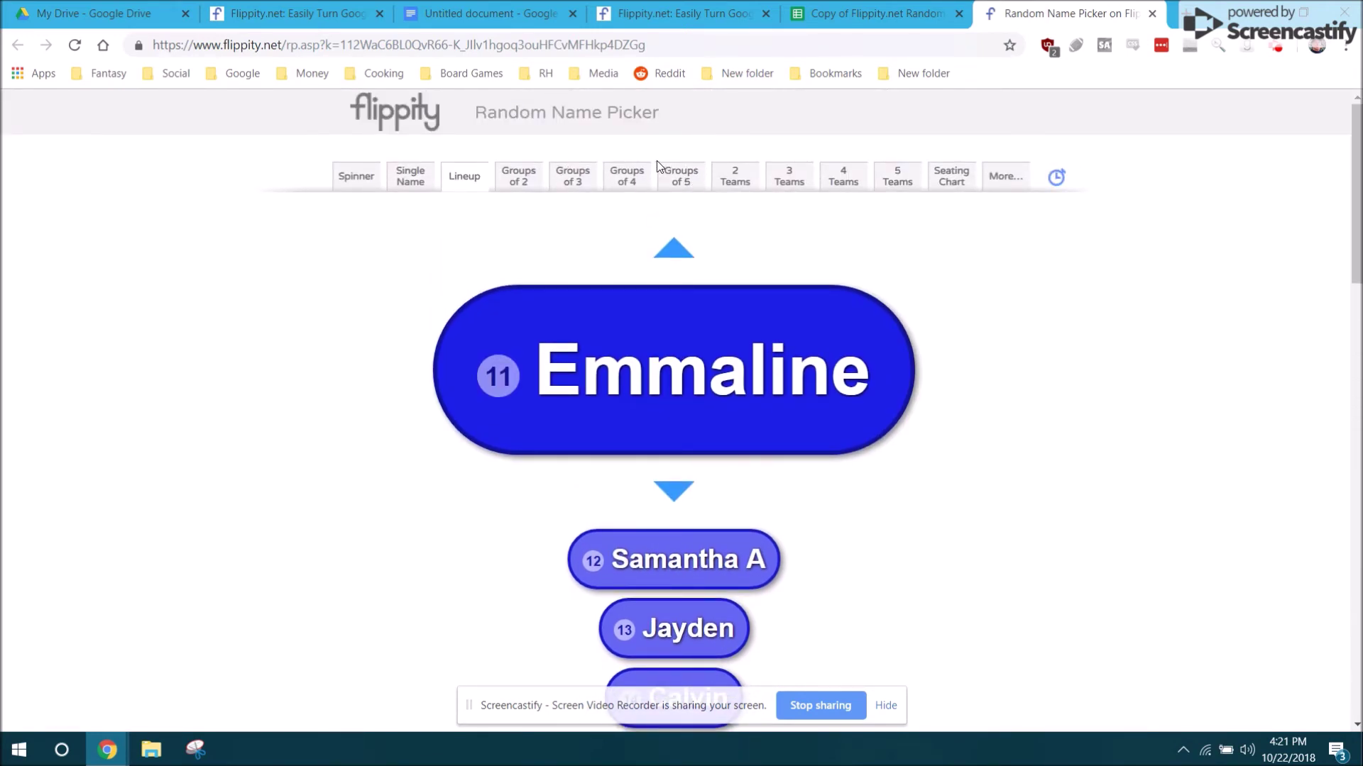
- Split the class into groups of 5, reshuffle them, then divide it into 5 teams
{"action": "left_click", "coordinate": [680, 181]}
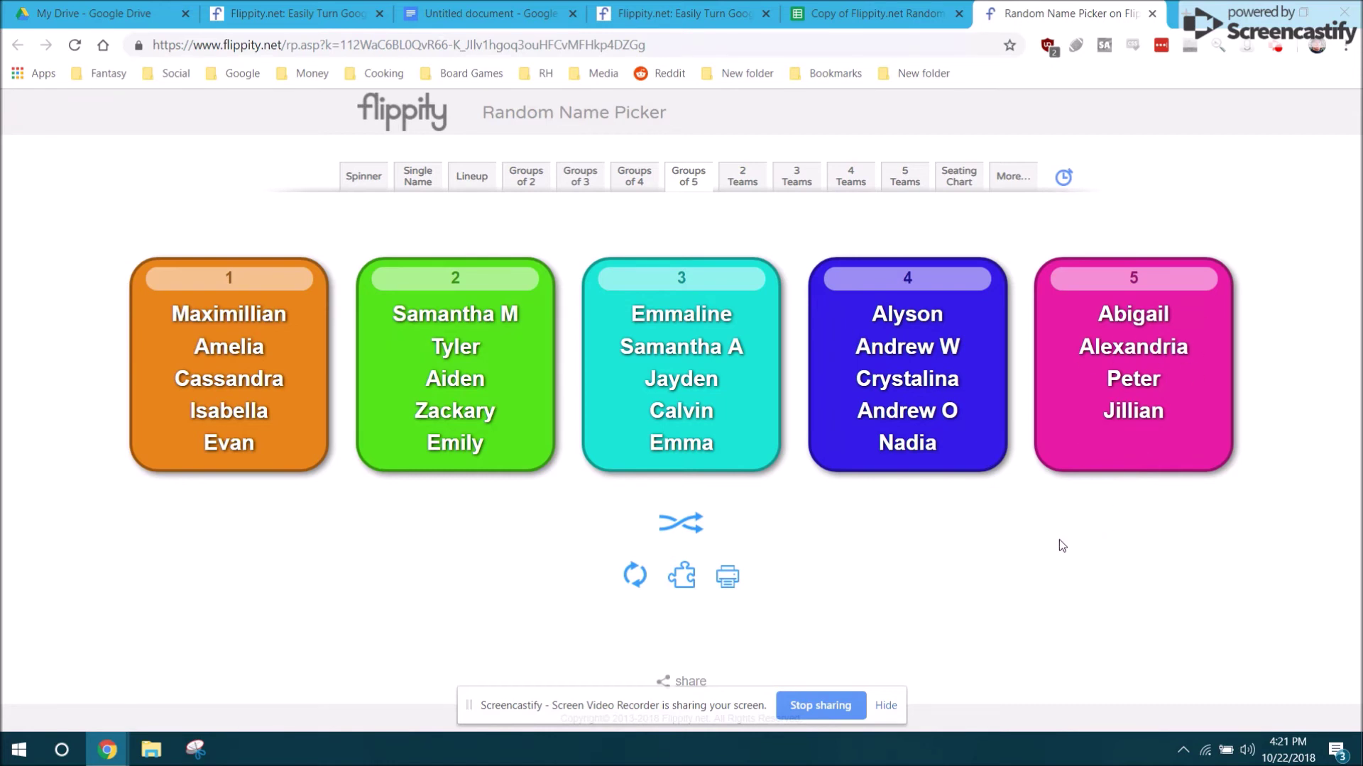
{"action": "left_click", "coordinate": [687, 527]}
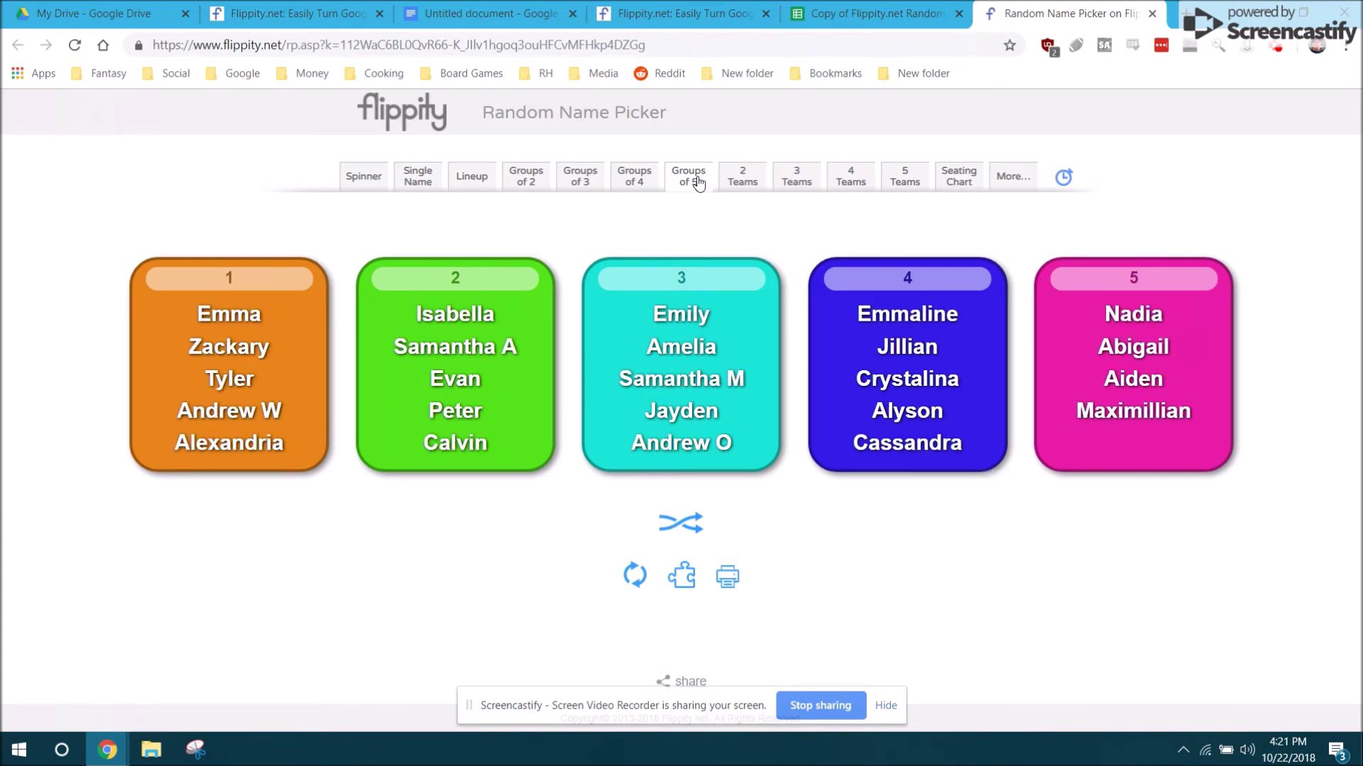
{"action": "left_click", "coordinate": [898, 182]}
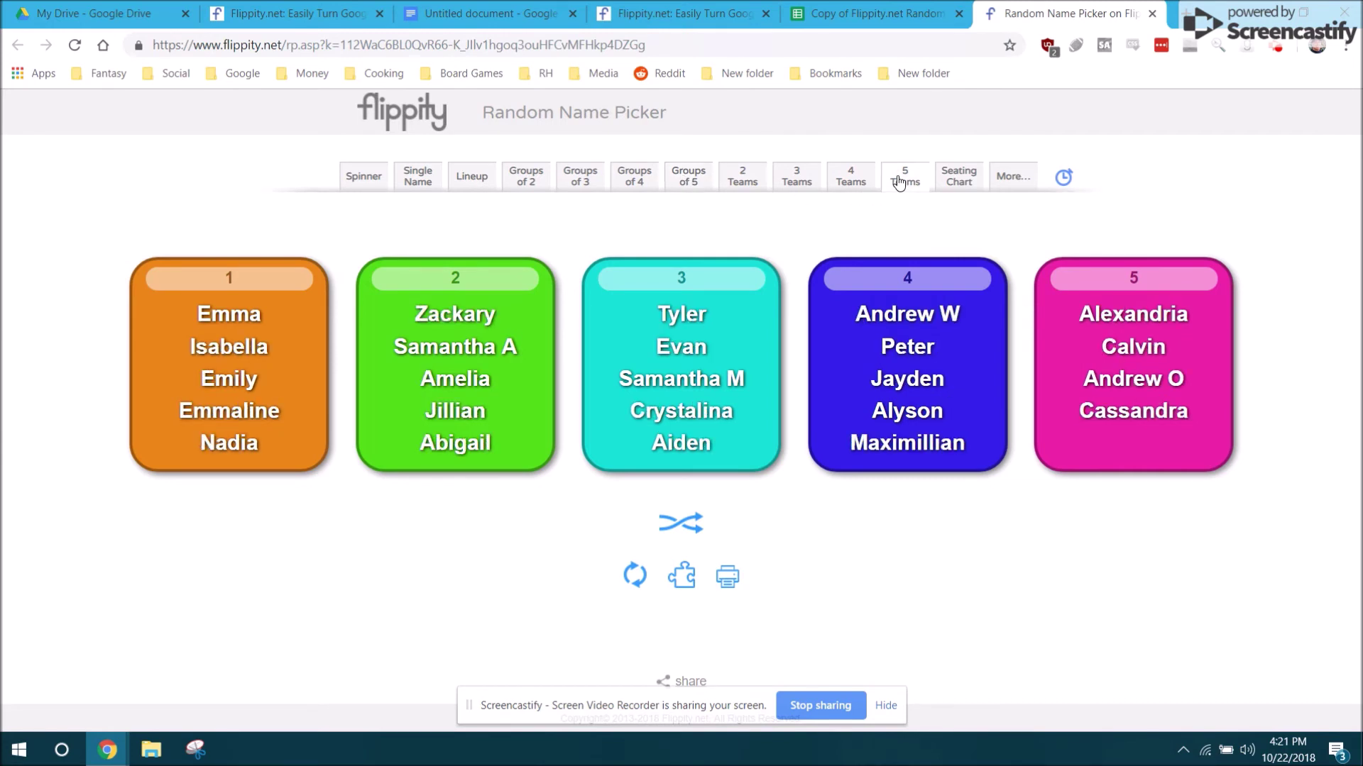
- Divide the class into 3 teams, reshuffle twice, and bring up all picker layouts
{"action": "left_click", "coordinate": [795, 180]}
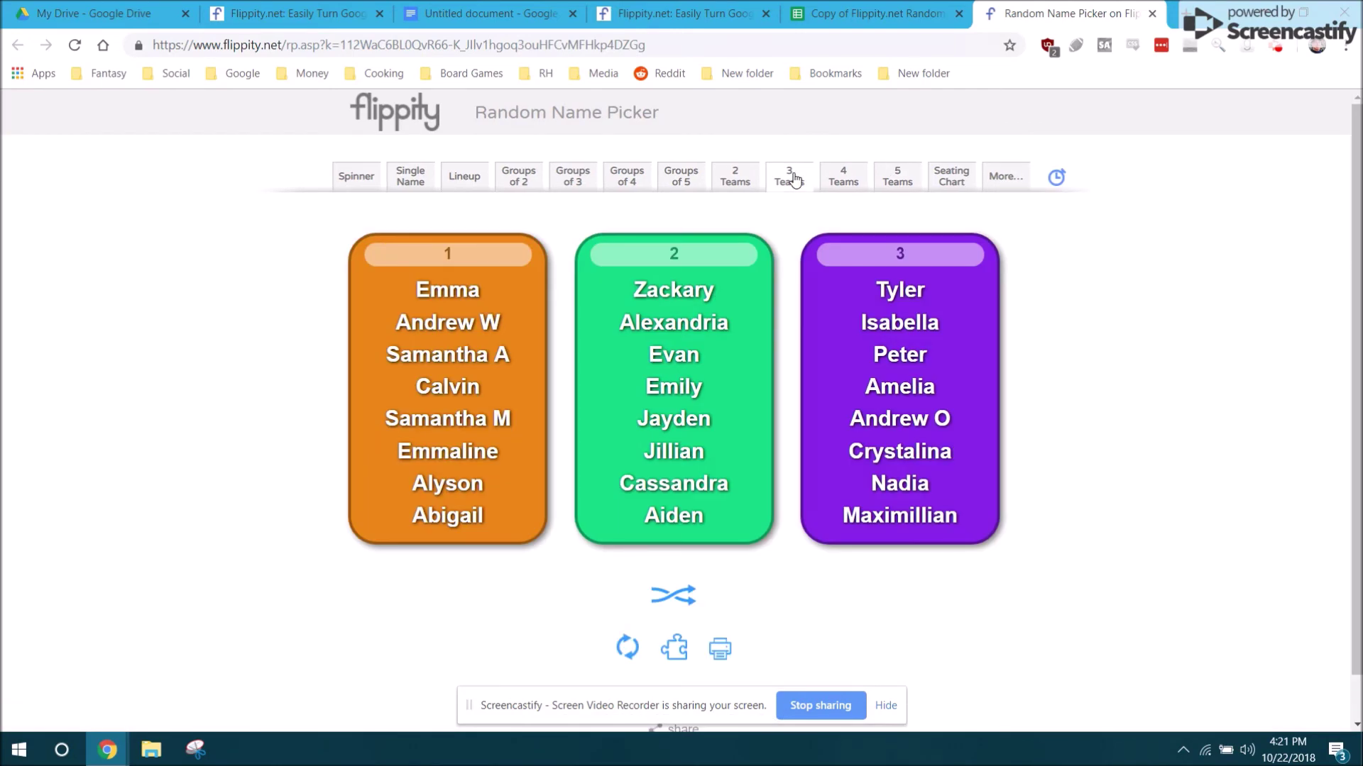
{"action": "left_click", "coordinate": [667, 600]}
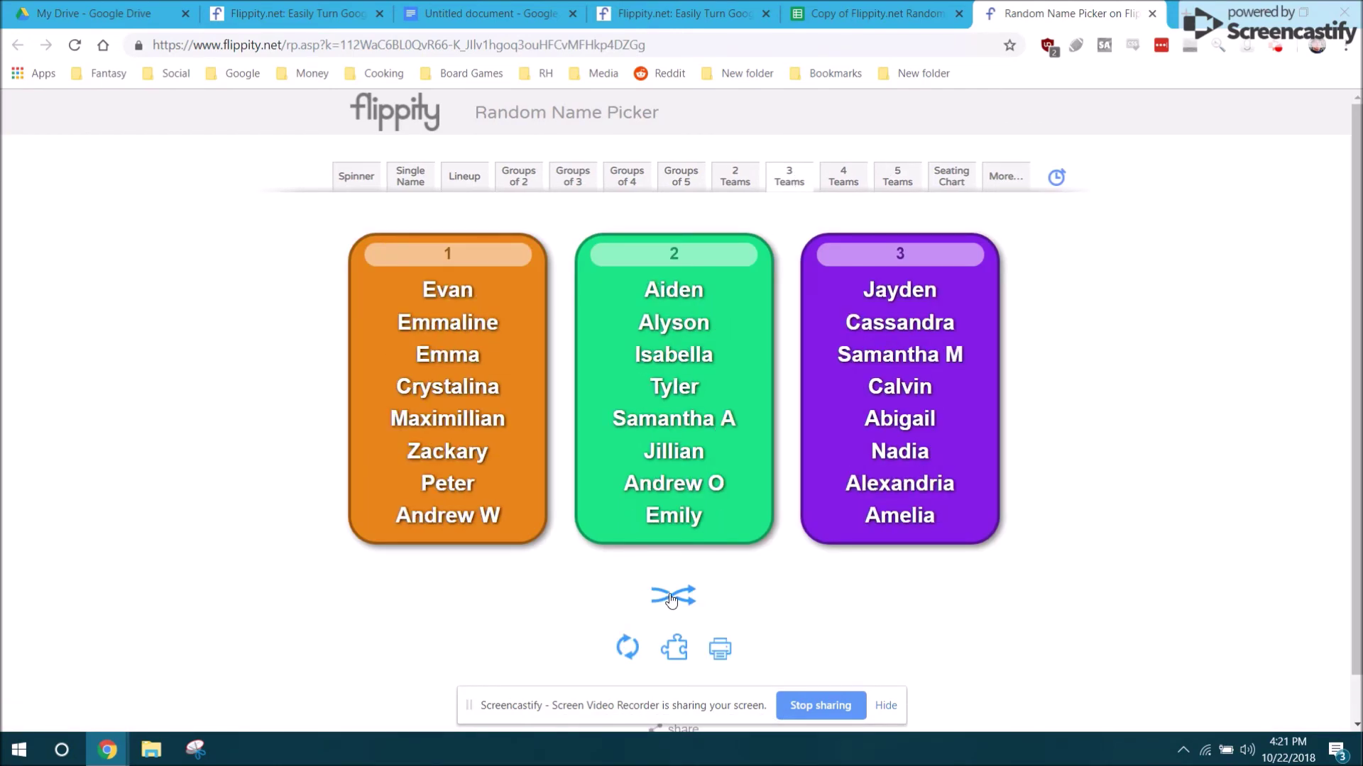
{"action": "left_click", "coordinate": [672, 599]}
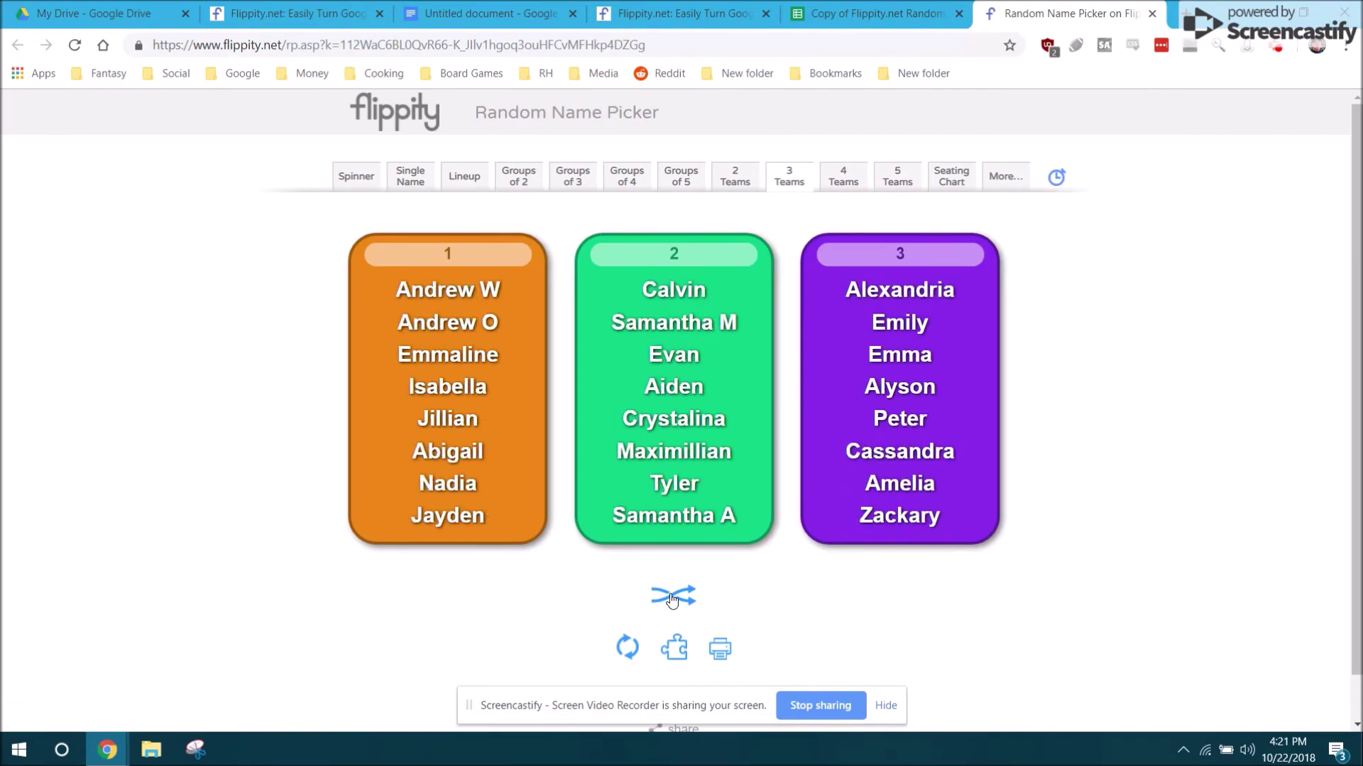
{"action": "left_click", "coordinate": [1005, 179]}
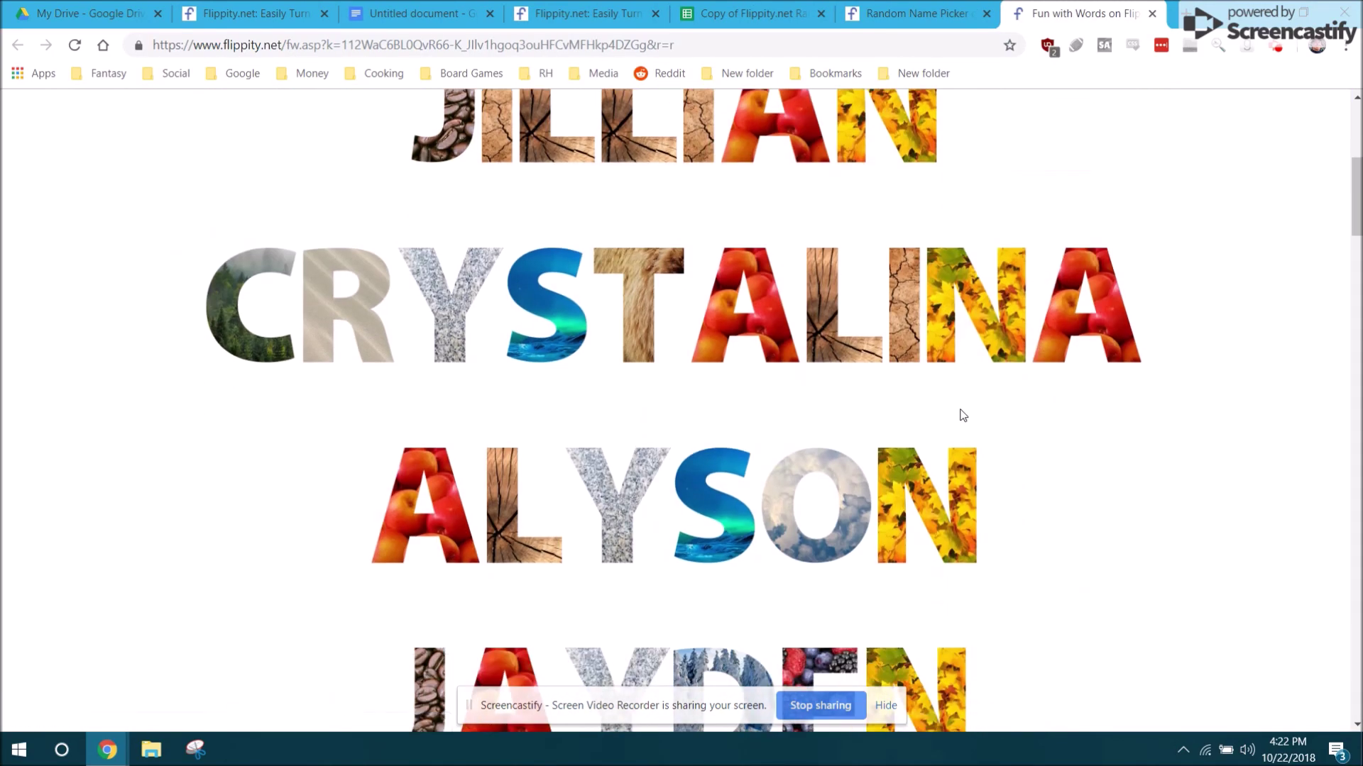
- Render the roster word art as ASL signs, then video-game letters, then alphabet blocks
{"action": "scroll", "coordinate": [987, 474], "scroll_direction": "up", "scroll_amount": 10}
{"action": "scroll", "coordinate": [992, 482], "scroll_direction": "up", "scroll_amount": 2}
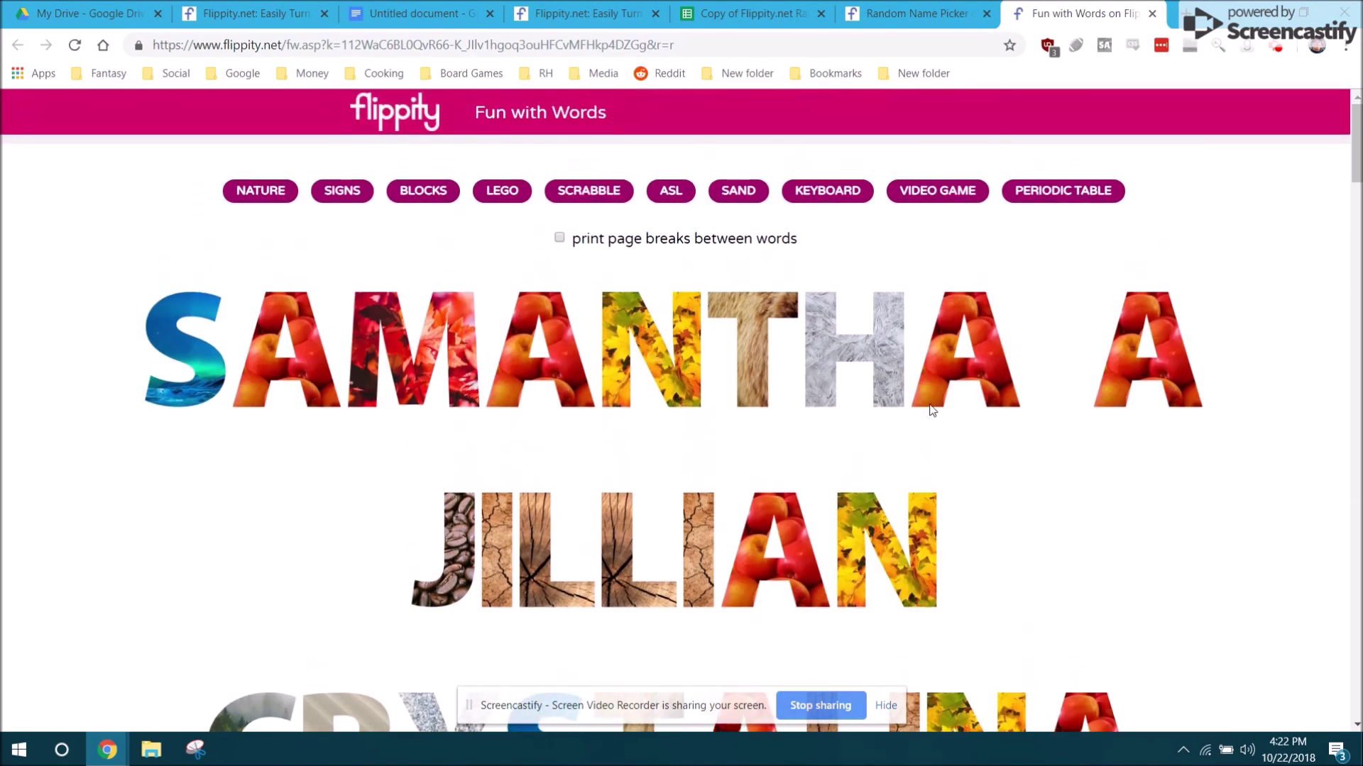
{"action": "left_click", "coordinate": [677, 196]}
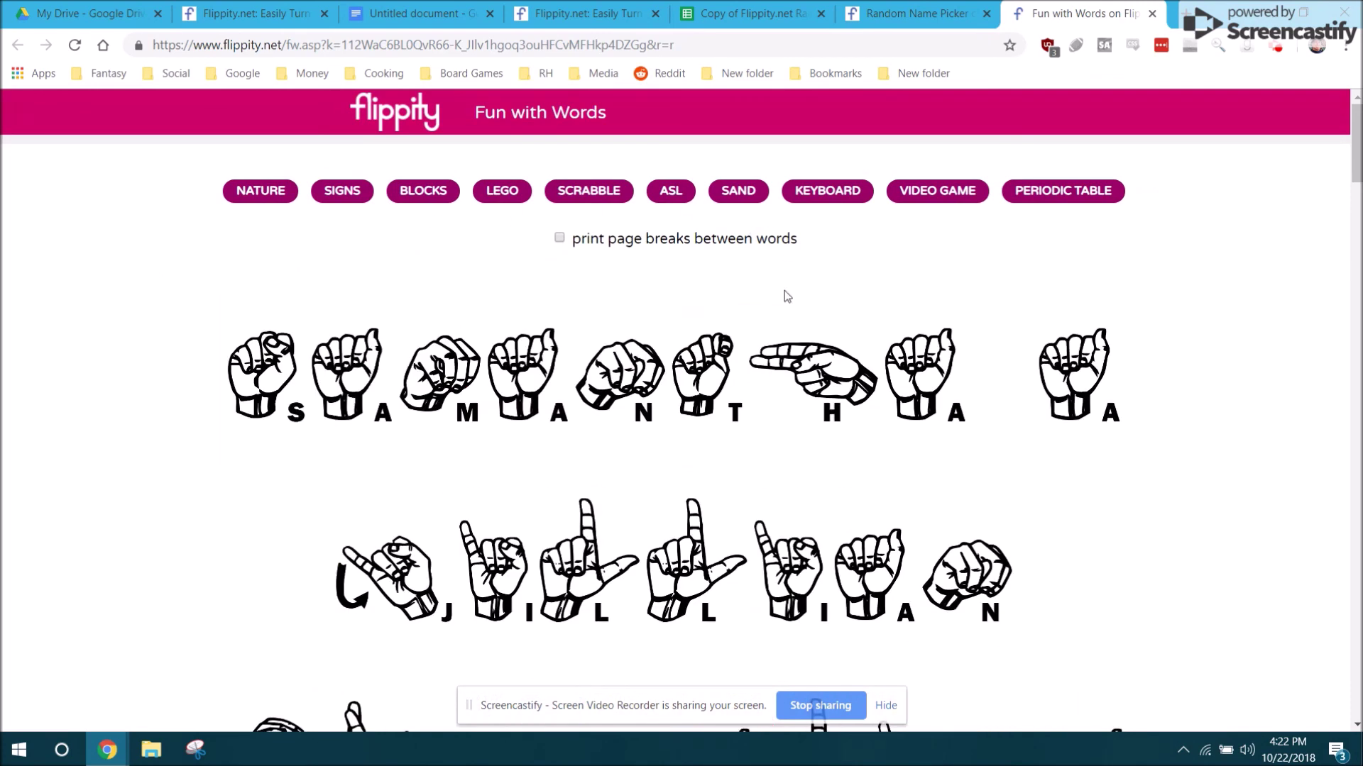
{"action": "left_click", "coordinate": [936, 199]}
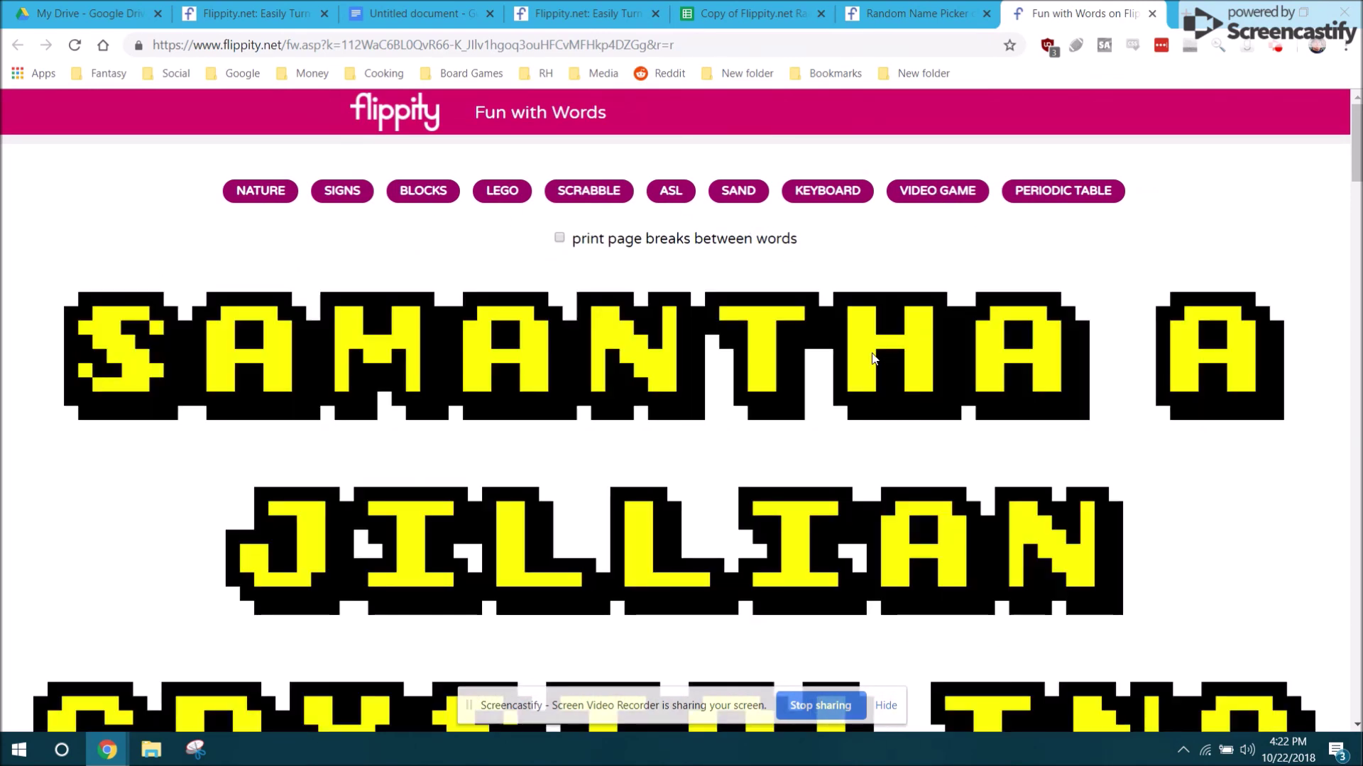
{"action": "left_click", "coordinate": [429, 196]}
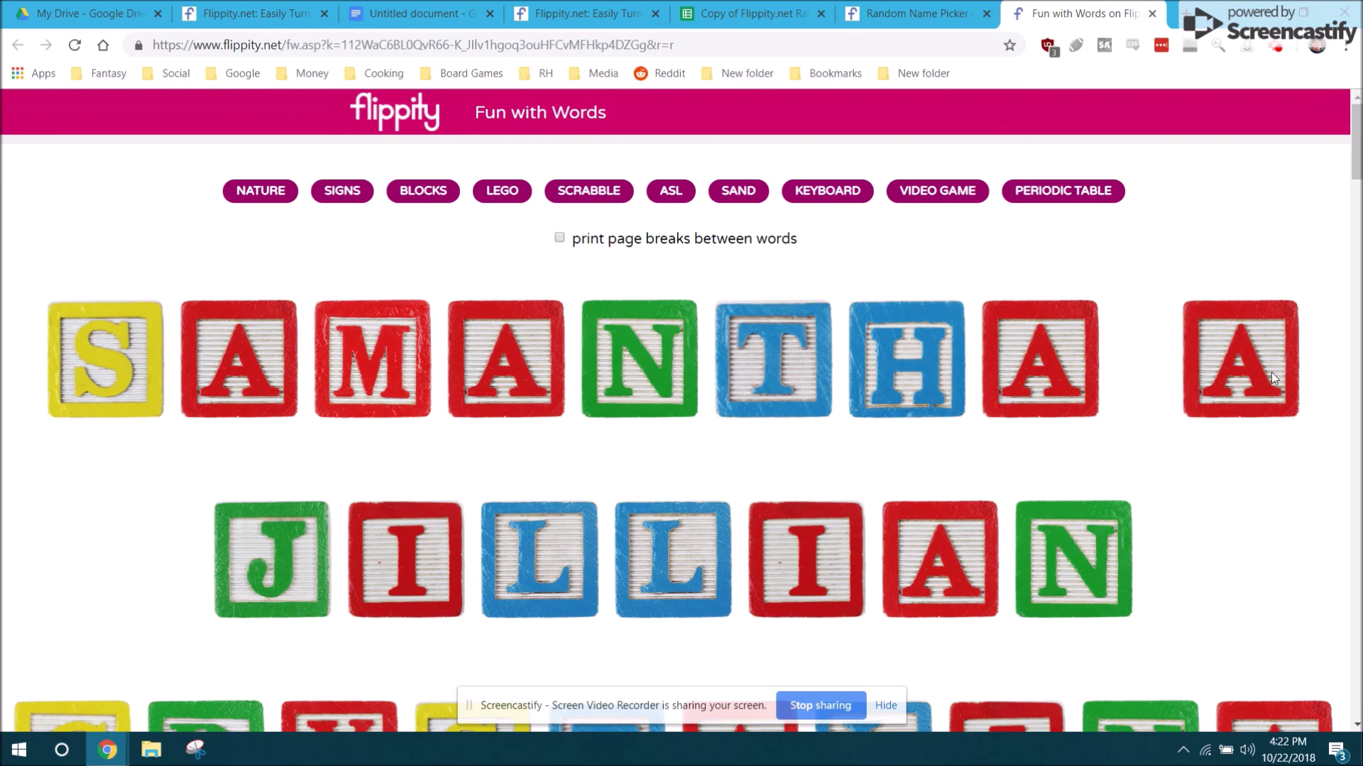